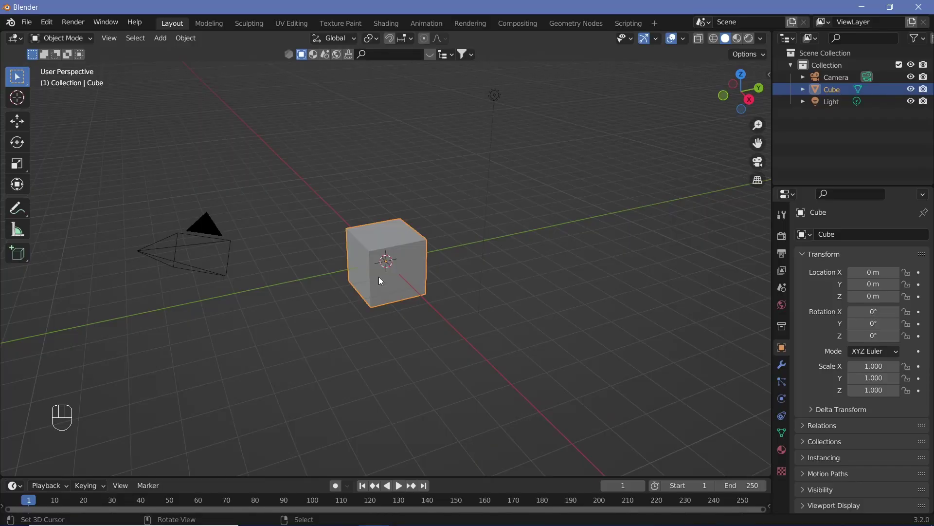
# Delete the default cube and add a UV sphere at the world origin in its place
pyautogui.press('x')
pyautogui.click(377, 277)
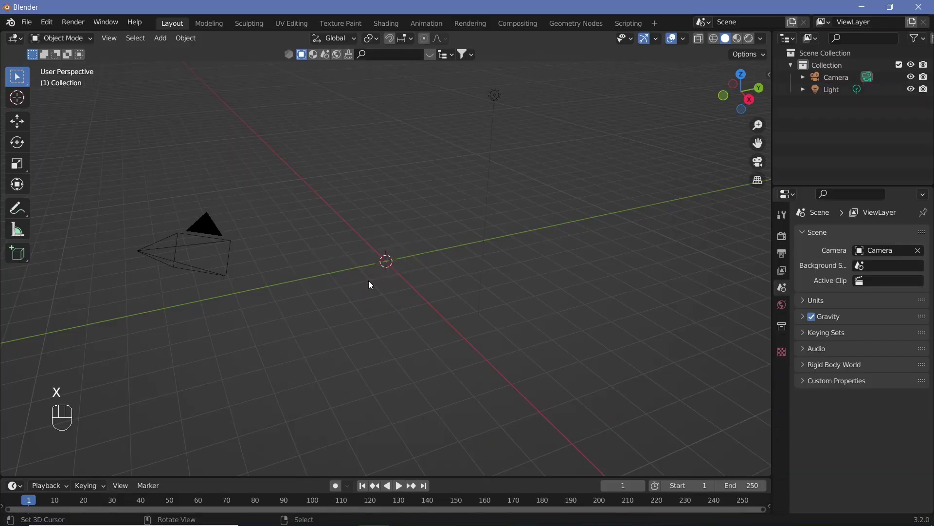
pyautogui.hotkey('shift', 'a')
pyautogui.moveTo(369, 280)
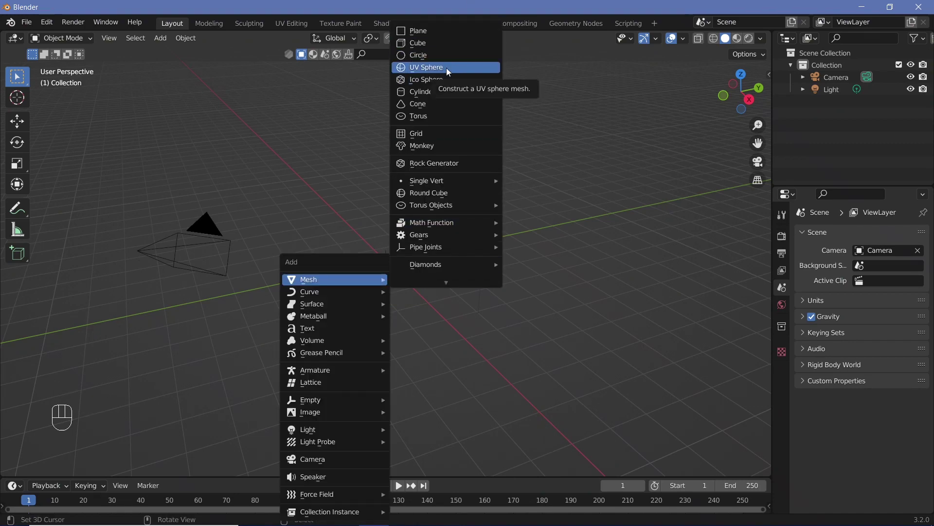
pyautogui.click(423, 67)
# Add a Subdivision Surface modifier with viewport level 2 to the sphere and shade it smooth
pyautogui.click(782, 365)
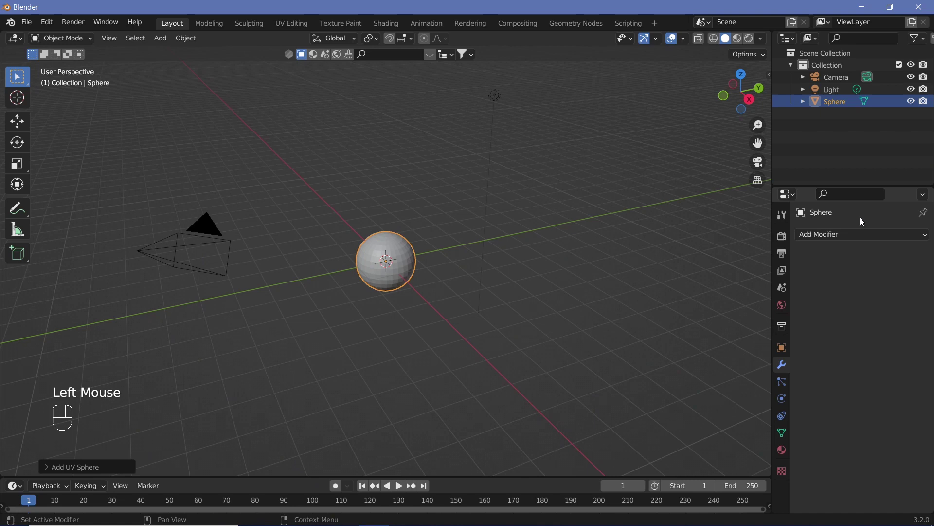
pyautogui.click(846, 235)
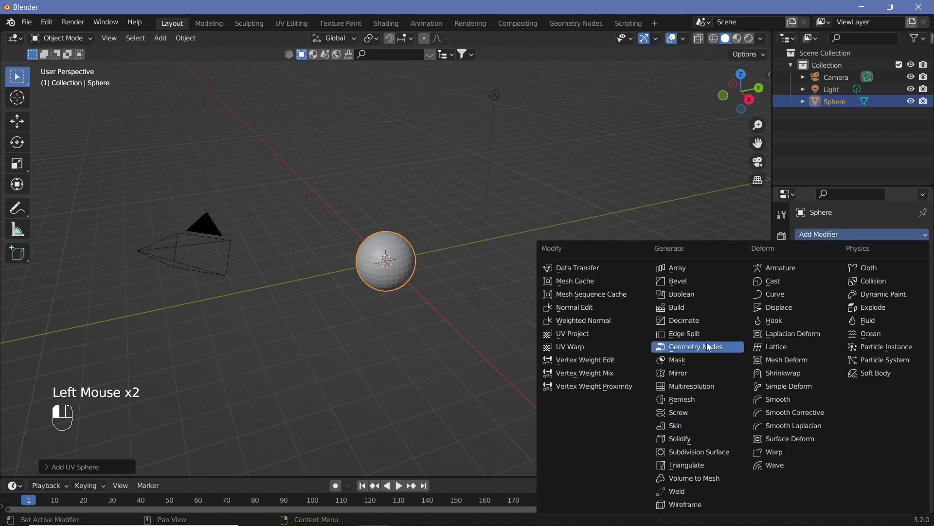
pyautogui.click(694, 452)
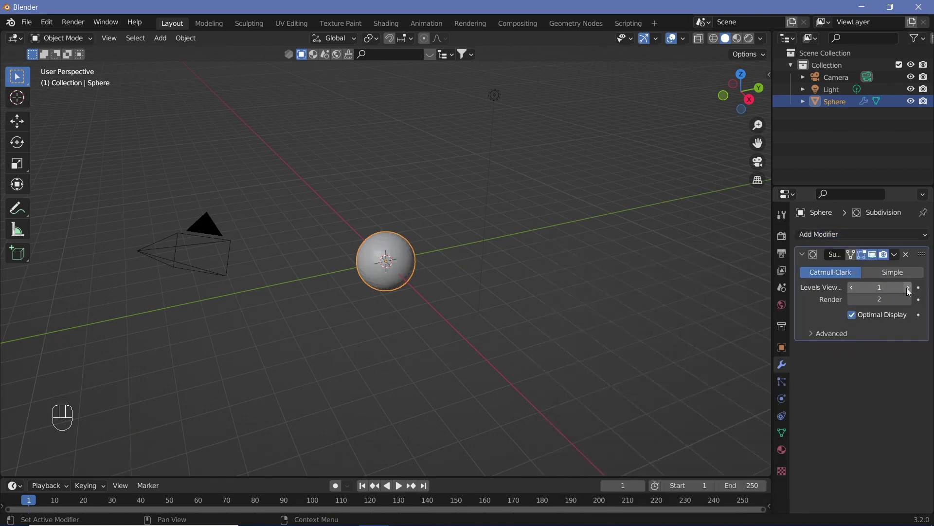
pyautogui.click(906, 287)
pyautogui.click(185, 38)
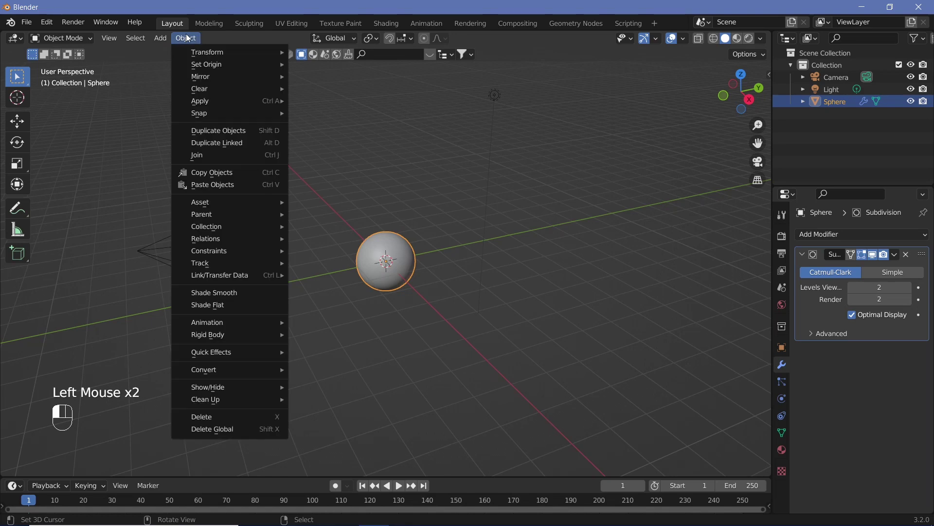
pyautogui.click(246, 292)
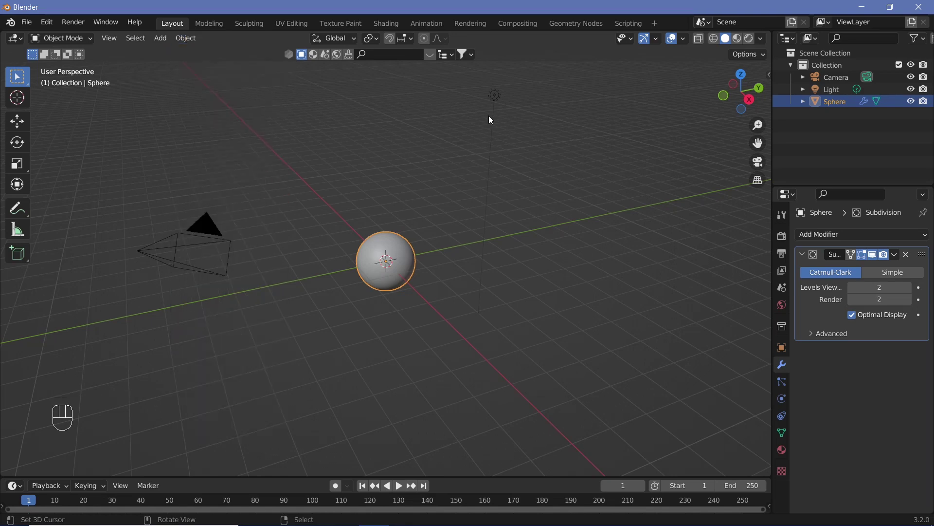
# Delete the default light from the scene
pyautogui.rightClick(492, 96)
pyautogui.press('x')
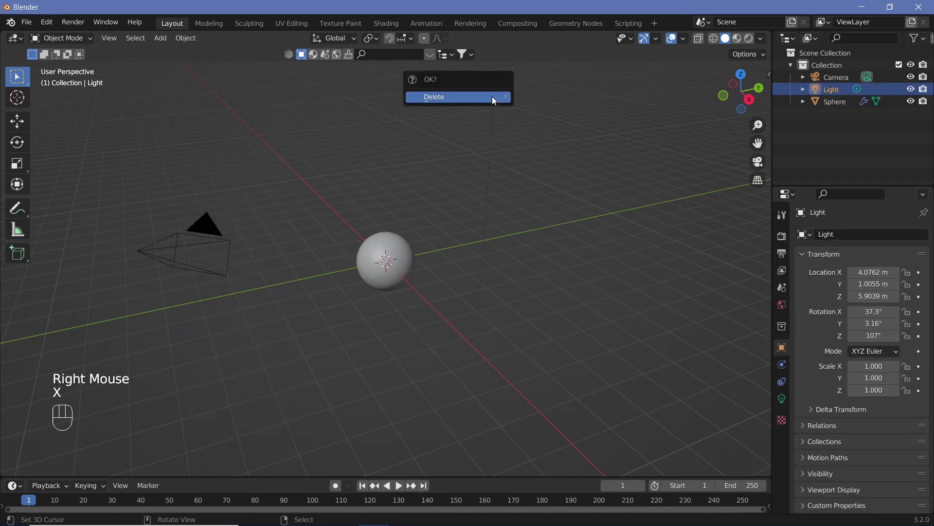
pyautogui.click(494, 96)
# Clear the camera's location and rotation, and rotate it 90° around the global X axis
pyautogui.rightClick(150, 250)
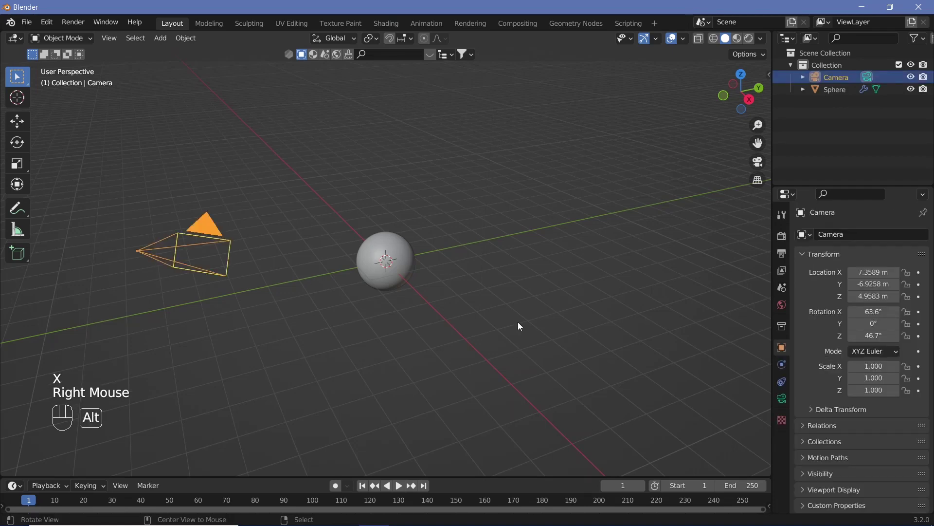
pyautogui.hotkey('alt', 'g')
pyautogui.hotkey('alt', 'r')
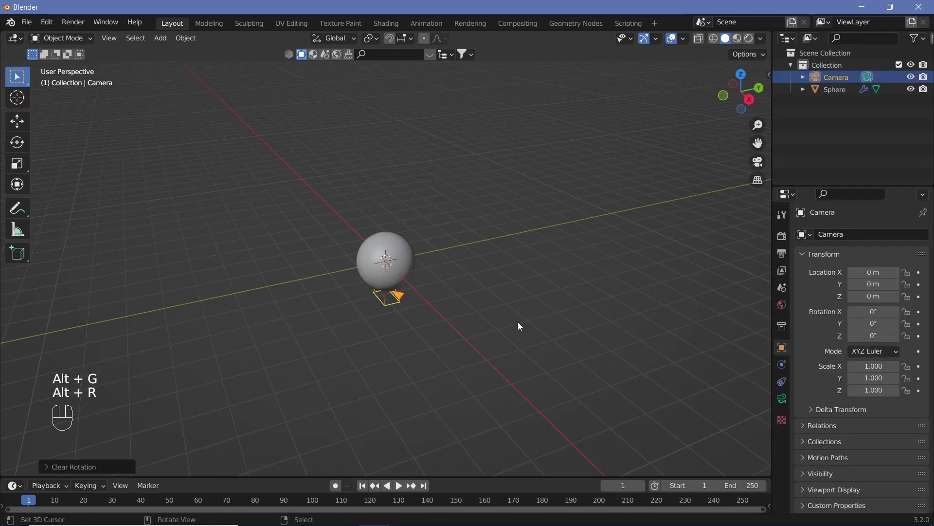
pyautogui.press('r')
pyautogui.press('x')
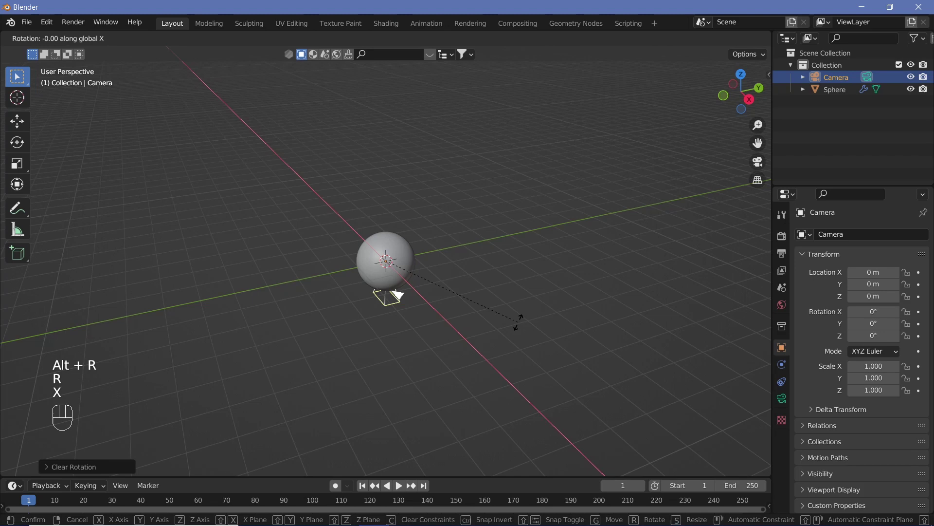
pyautogui.press('9')
pyautogui.press('0')
pyautogui.press('Return')
# Move the camera -5 m along the global Y axis
pyautogui.press('g')
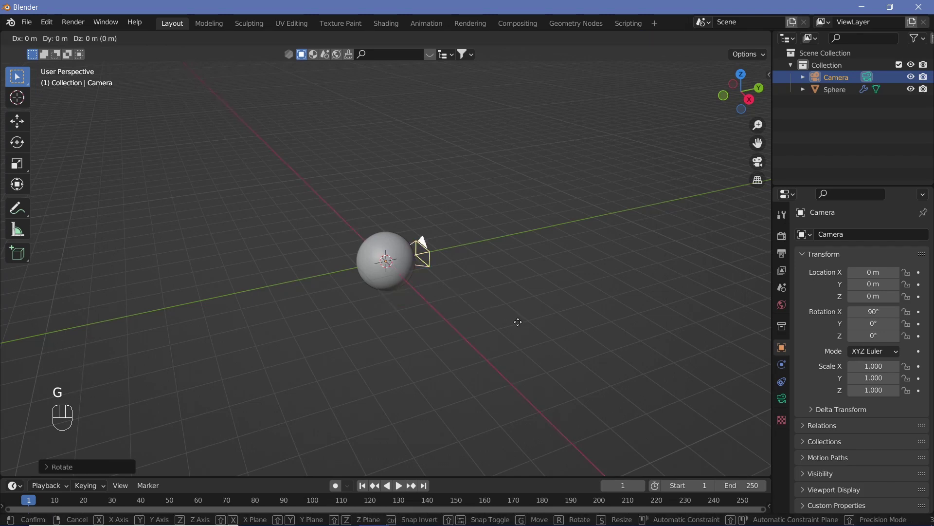
pyautogui.press('y')
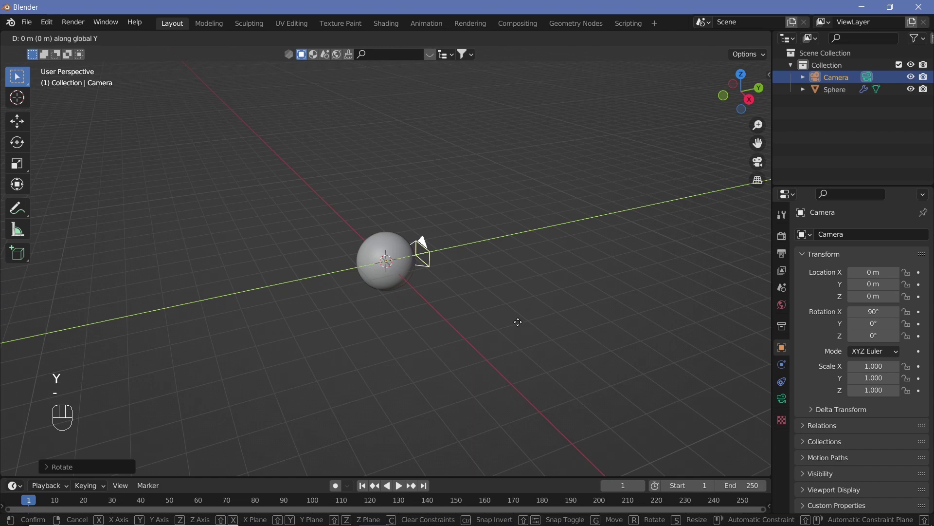
pyautogui.press('5')
pyautogui.press('Return')
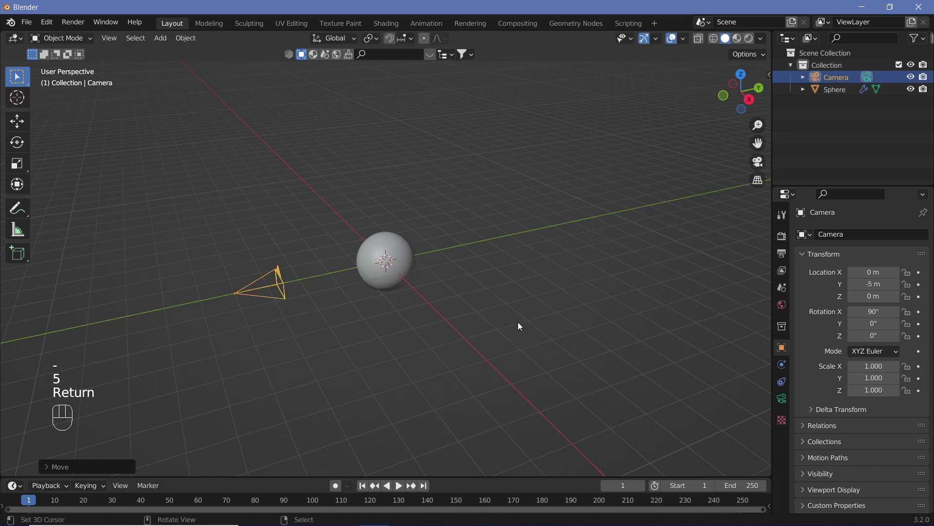
# Look through the camera and set its focal length to 25 mm
pyautogui.press('KP_0')
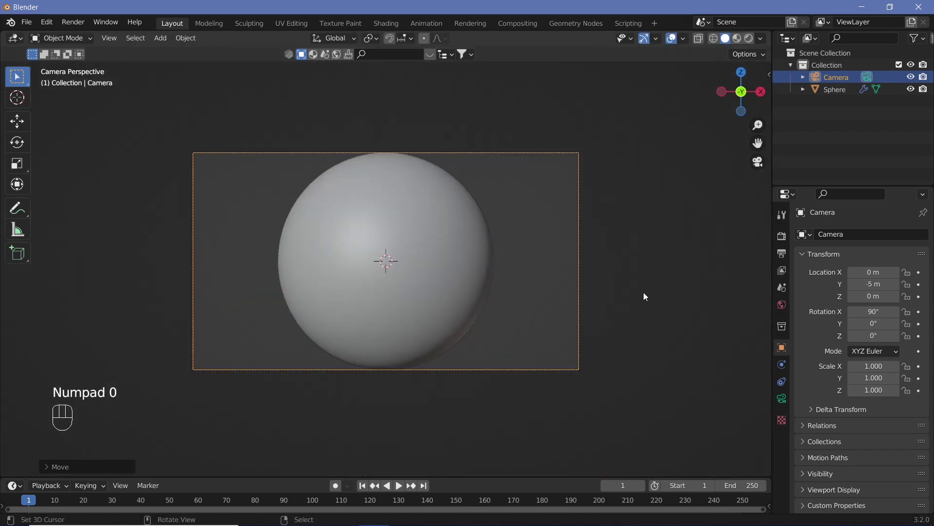
pyautogui.click(782, 399)
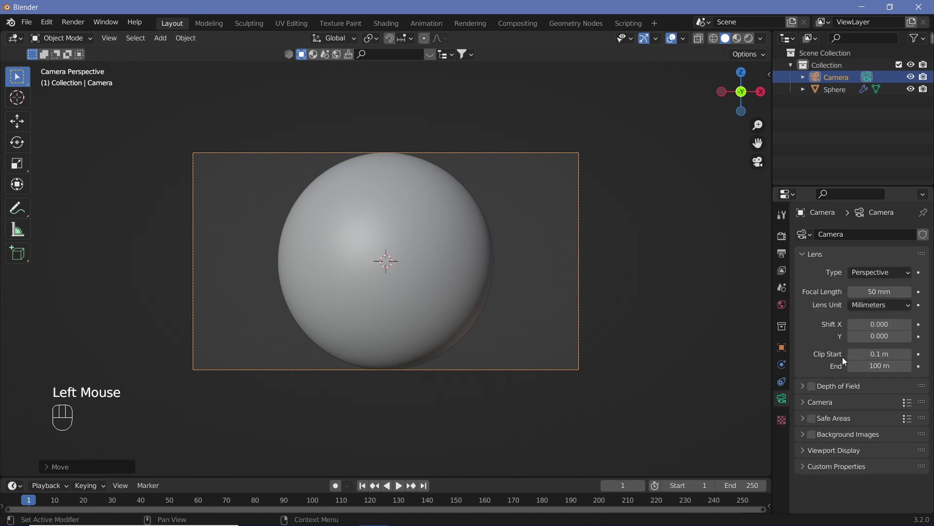
pyautogui.doubleClick(880, 291)
pyautogui.write('2')
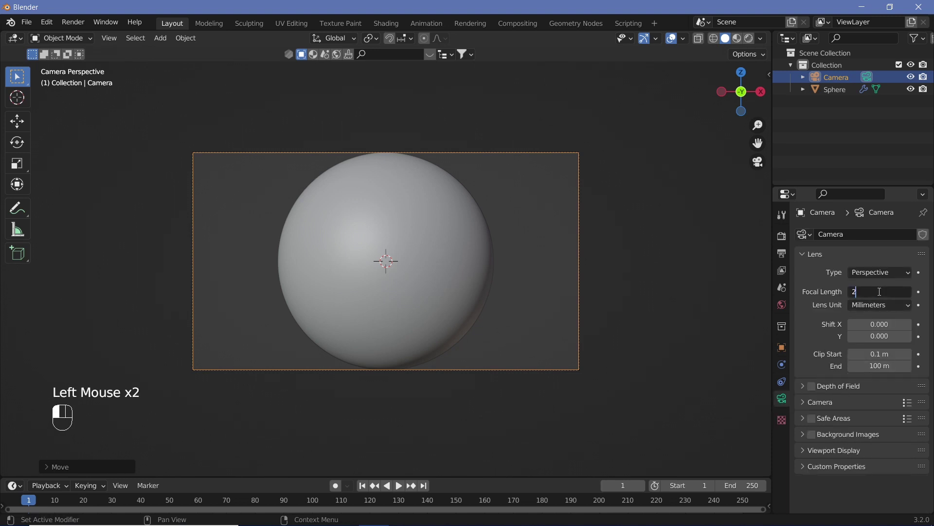
pyautogui.write('50')
pyautogui.press('Return')
# Create a new material on the sphere
pyautogui.rightClick(391, 248)
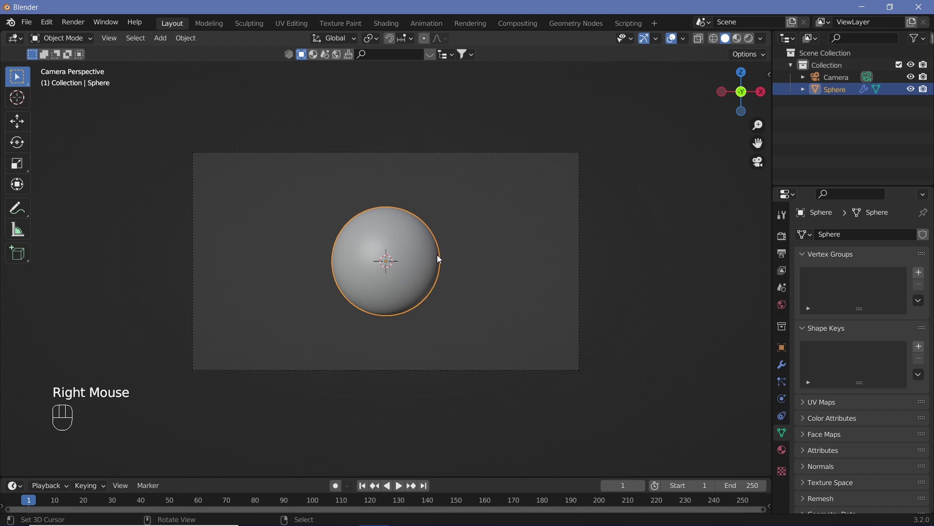
pyautogui.click(783, 451)
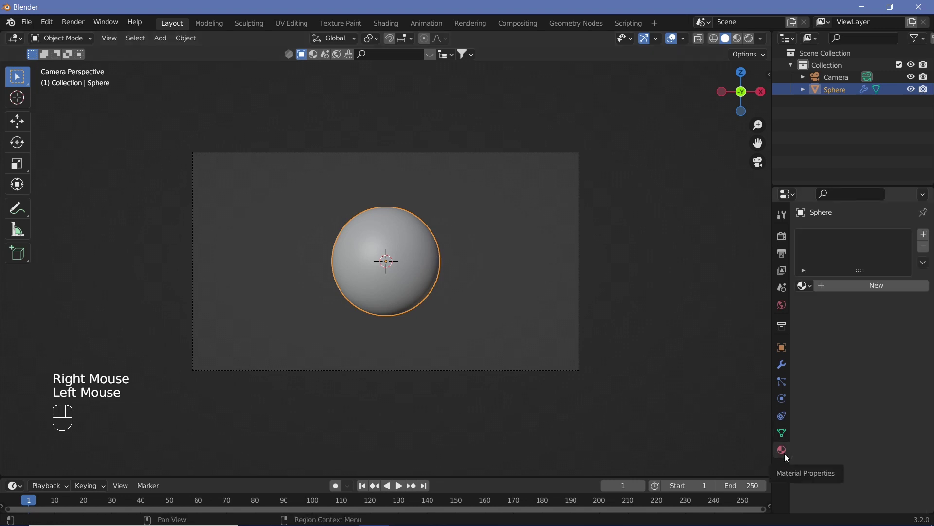
pyautogui.click(866, 289)
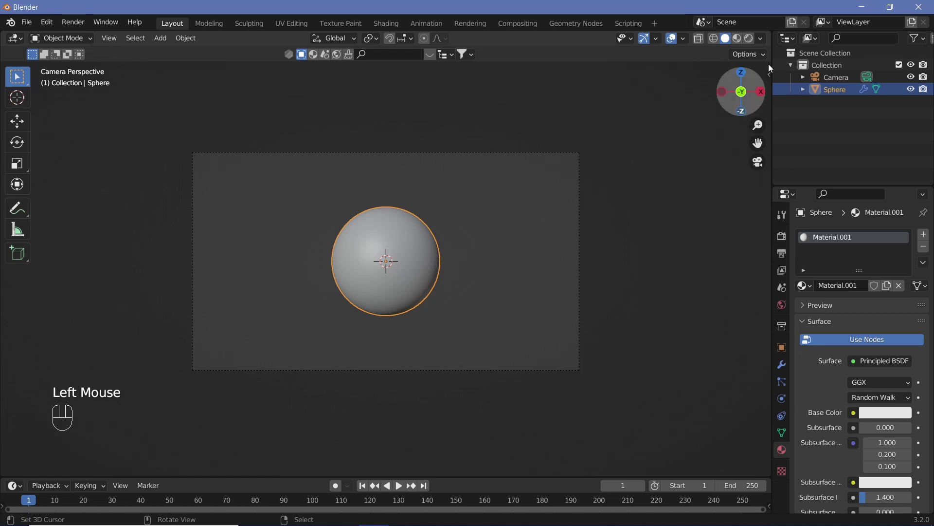
# Switch the viewport to rendered shading and set the world background color to black
pyautogui.click(750, 39)
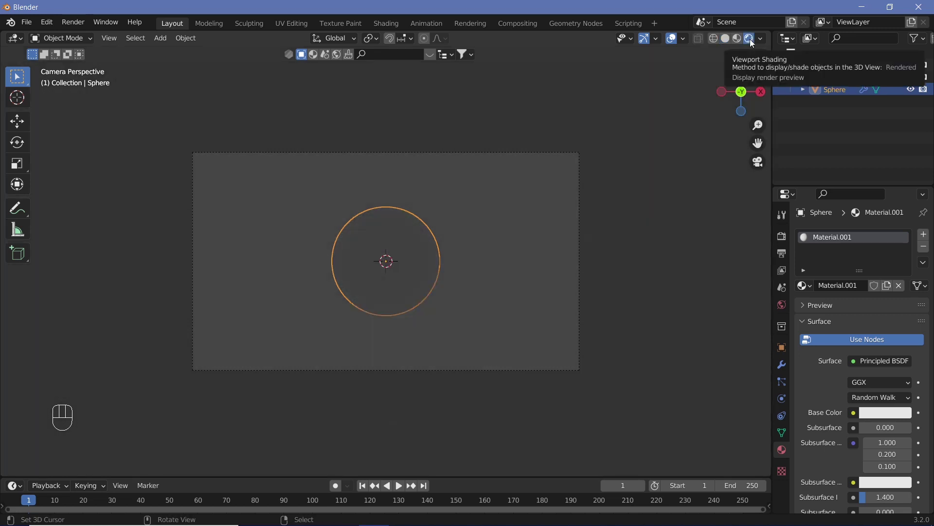
pyautogui.click(780, 306)
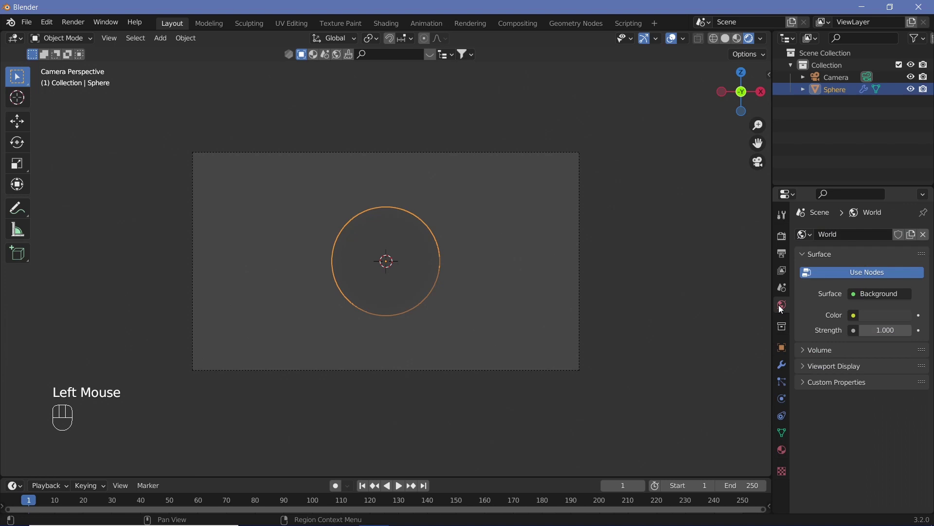
pyautogui.click(898, 315)
pyautogui.moveTo(906, 214); pyautogui.dragTo(906, 233)
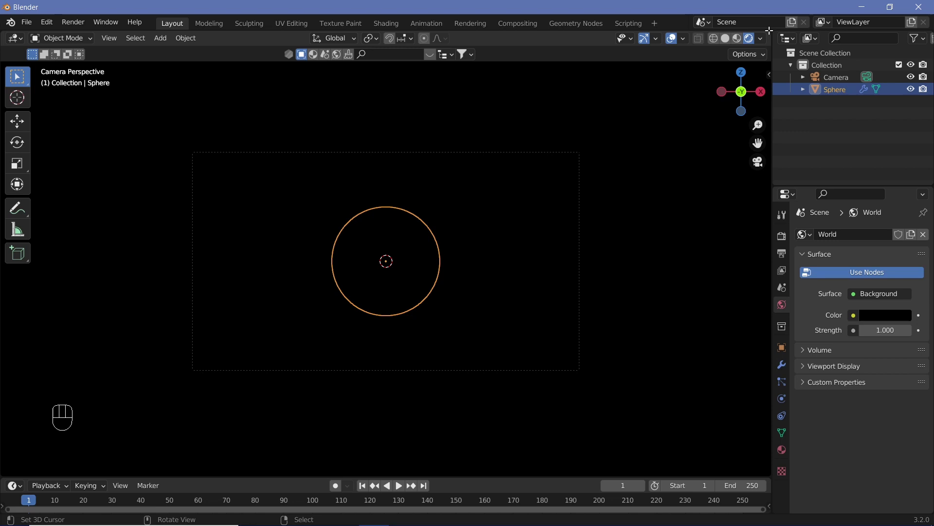
# Split the 3D viewport and turn the new area into a Shader Editor with its sidebar hidden
pyautogui.moveTo(769, 30); pyautogui.dragTo(559, 37)
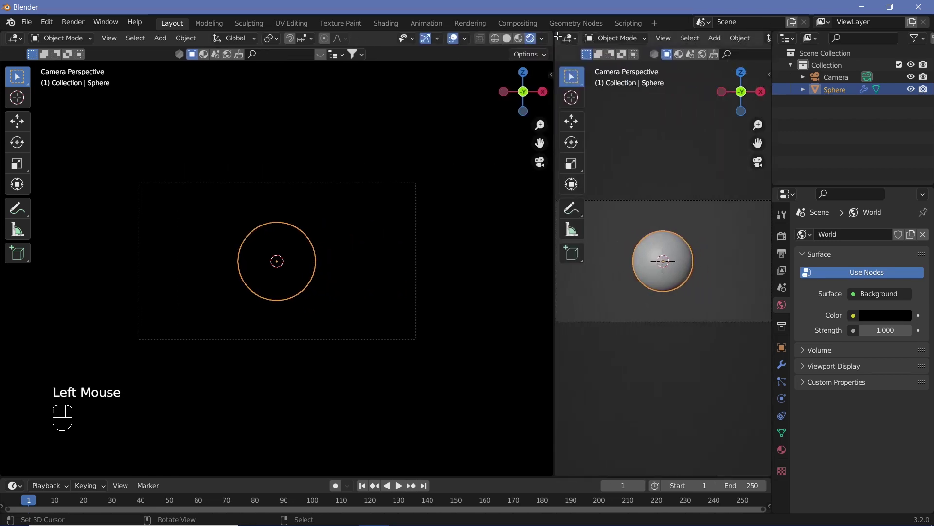
pyautogui.click(567, 39)
pyautogui.click(173, 150)
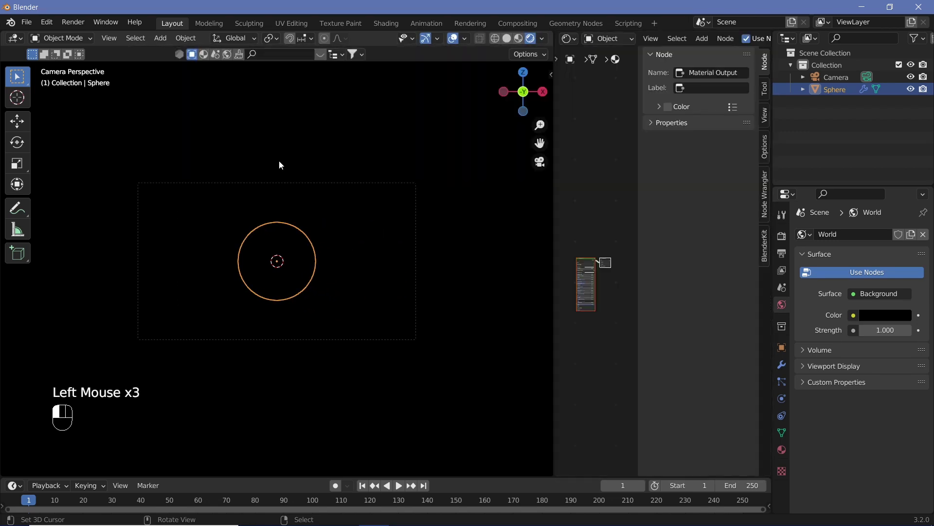
pyautogui.press('n')
# Add a Wave Texture node to the sphere's material, placed before the Principled BSDF
pyautogui.keyDown('ctrl'); pyautogui.moveTo(622, 364); pyautogui.dragTo(613, 238, button='middle'); pyautogui.keyUp('ctrl')
pyautogui.moveTo(519, 357); pyautogui.dragTo(609, 328, button='middle')
pyautogui.hotkey('shift', 'a')
pyautogui.click(620, 323)
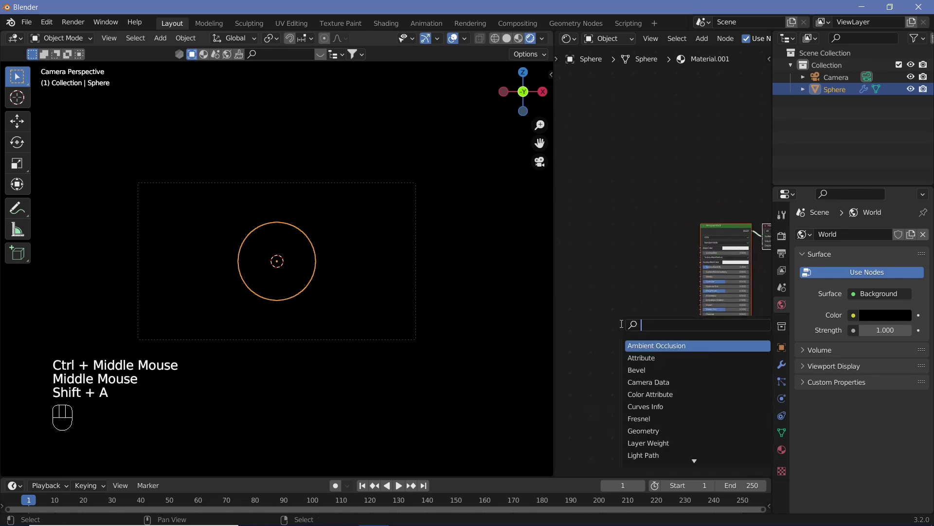
pyautogui.write('wave')
pyautogui.click(647, 358)
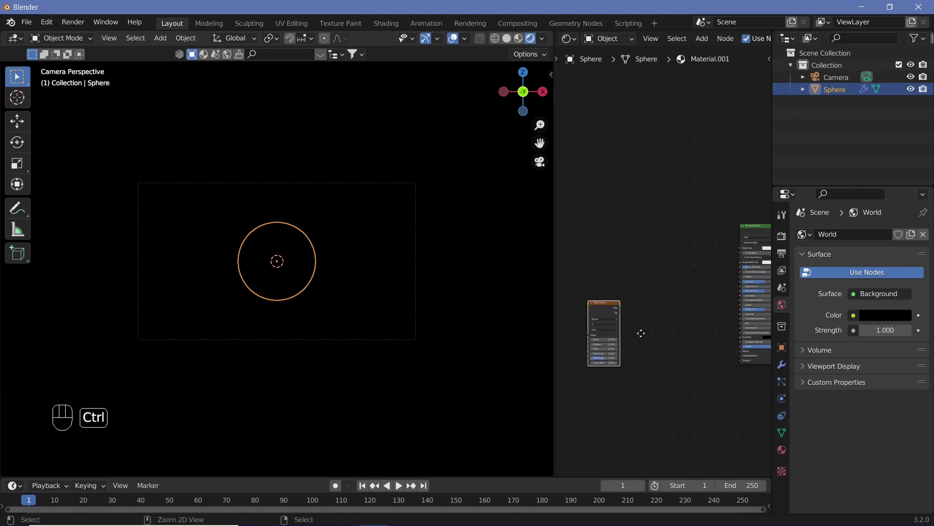
# Add a ColorRamp node and link it between the Wave Texture's Color output and the Principled BSDF's Emission input
pyautogui.keyDown('ctrl'); pyautogui.moveTo(641, 332); pyautogui.dragTo(635, 334, button='middle'); pyautogui.keyUp('ctrl')
pyautogui.hotkey('shift', 'a')
pyautogui.click(635, 338)
pyautogui.write('colo')
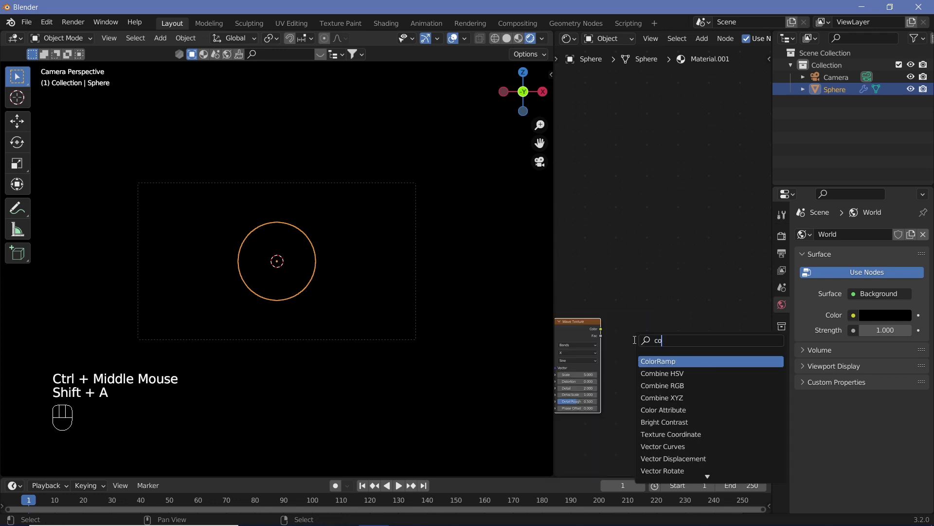
pyautogui.click(643, 361)
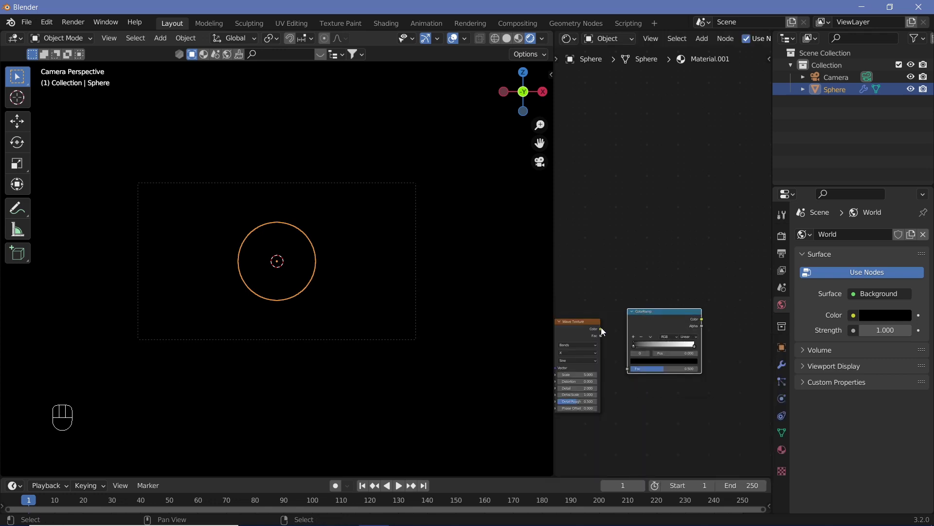
pyautogui.moveTo(602, 330); pyautogui.dragTo(627, 370)
pyautogui.moveTo(628, 370); pyautogui.dragTo(577, 383, button='middle')
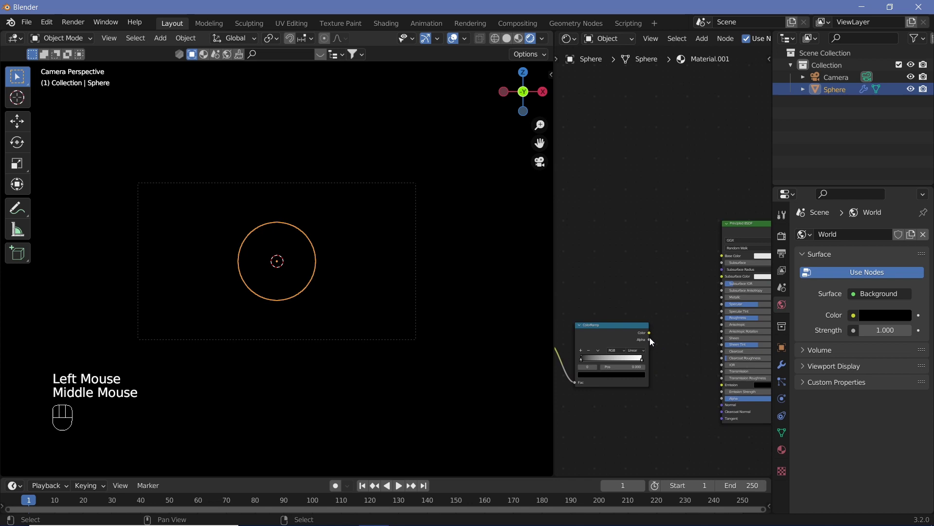
pyautogui.moveTo(650, 333); pyautogui.dragTo(722, 385)
# Shift the ColorRamp's black stop to about 0.9 so the sphere shows only thin bright stripes
pyautogui.keyDown('ctrl'); pyautogui.moveTo(297, 327); pyautogui.dragTo(307, 146, button='middle'); pyautogui.keyUp('ctrl')
pyautogui.moveTo(627, 412); pyautogui.dragTo(672, 414, button='middle')
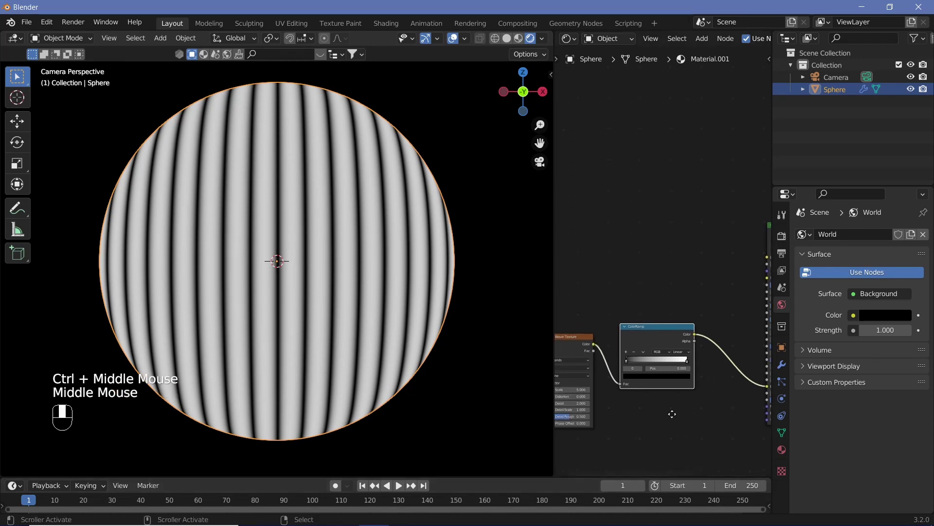
pyautogui.moveTo(626, 359); pyautogui.dragTo(723, 439)
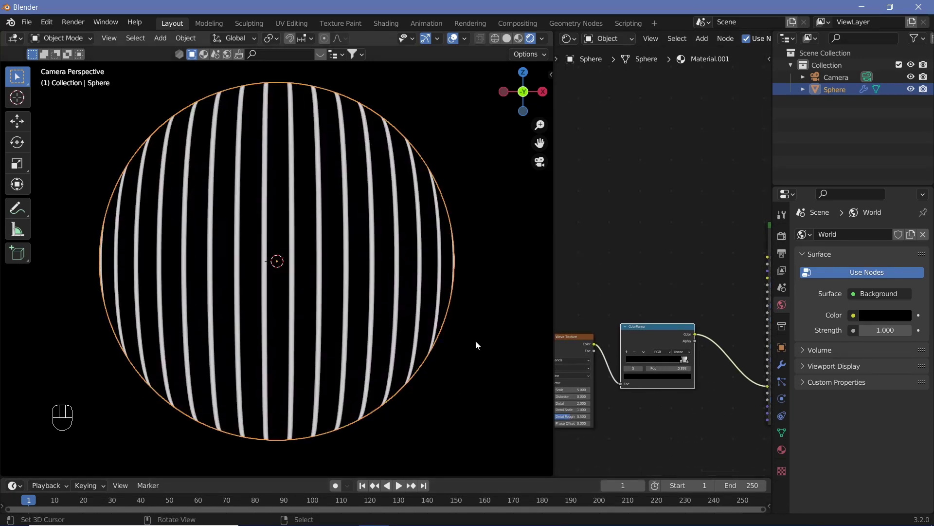
pyautogui.keyDown('ctrl'); pyautogui.moveTo(476, 345); pyautogui.dragTo(320, 279, button='middle'); pyautogui.keyUp('ctrl')
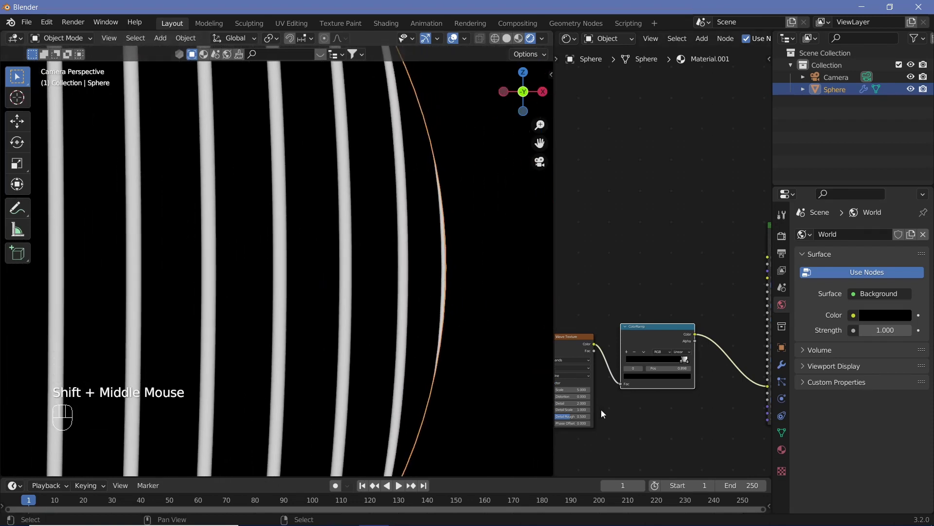
# Set the Wave Texture's Scale to 0.2 to get a single broad band on the sphere
pyautogui.moveTo(601, 410); pyautogui.dragTo(681, 399, button='middle')
pyautogui.moveTo(676, 411); pyautogui.dragTo(648, 335, button='middle')
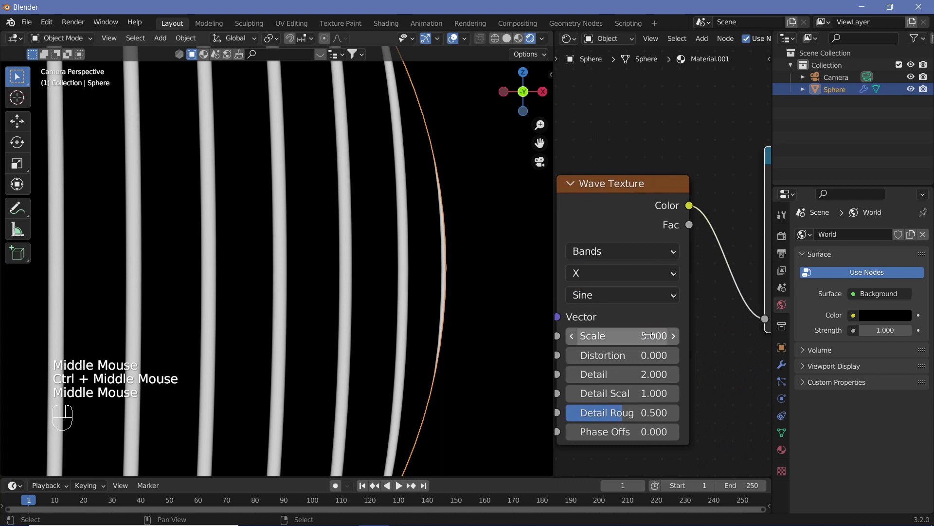
pyautogui.click(648, 336)
pyautogui.write('0.02')
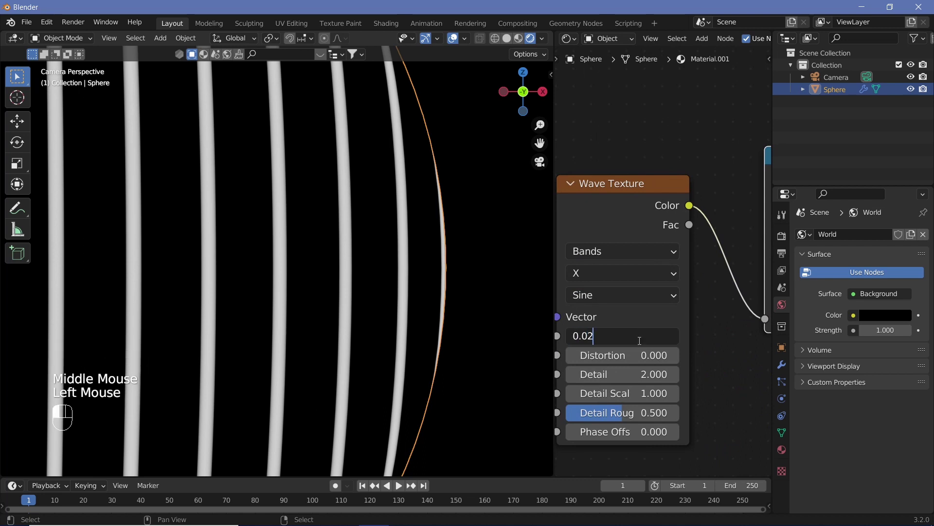
pyautogui.press('BackSpace')
pyautogui.keyDown('ctrl'); pyautogui.moveTo(371, 269); pyautogui.dragTo(356, 233, button='middle'); pyautogui.keyUp('ctrl')
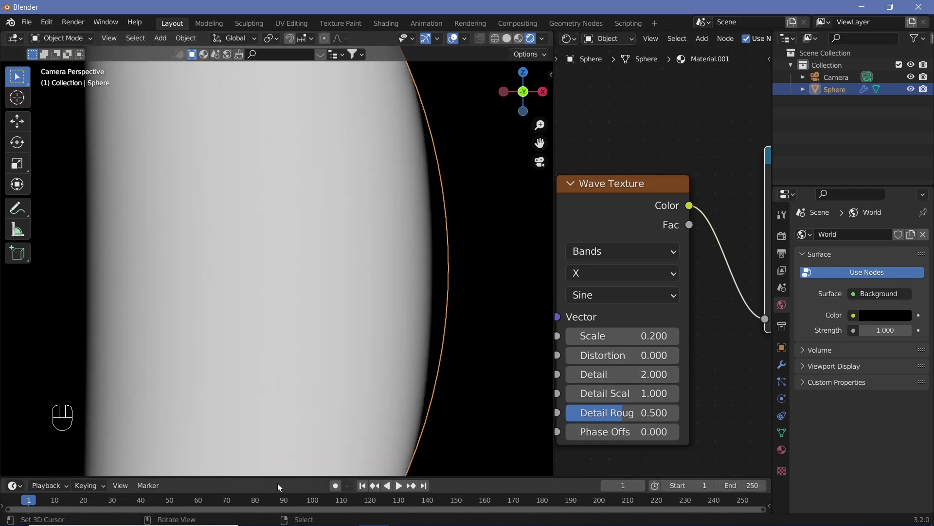
# Lower the Wave Texture's Phase Offset to about -0.14 and keyframe it at frame 0
pyautogui.press('Left')
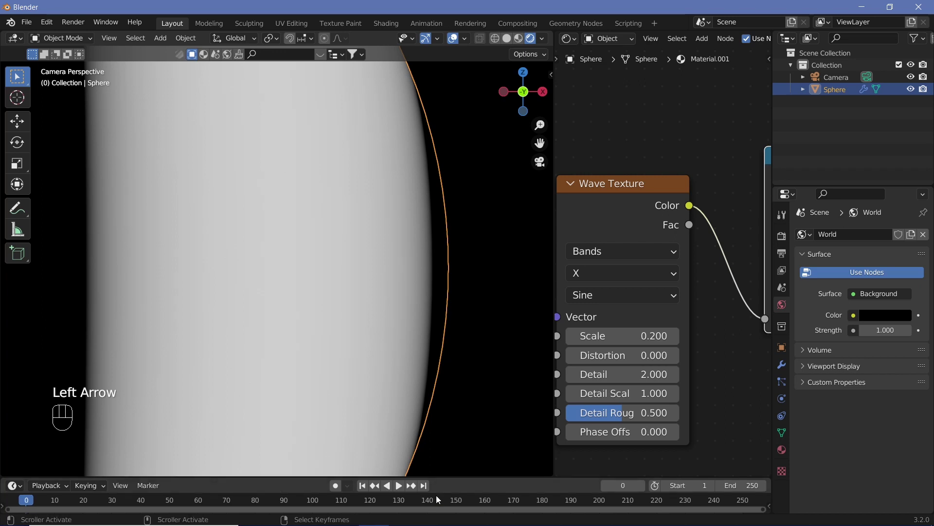
pyautogui.click(623, 432)
pyautogui.keyDown('shift'); pyautogui.moveTo(623, 431); pyautogui.dragTo(610, 432); pyautogui.keyUp('shift')
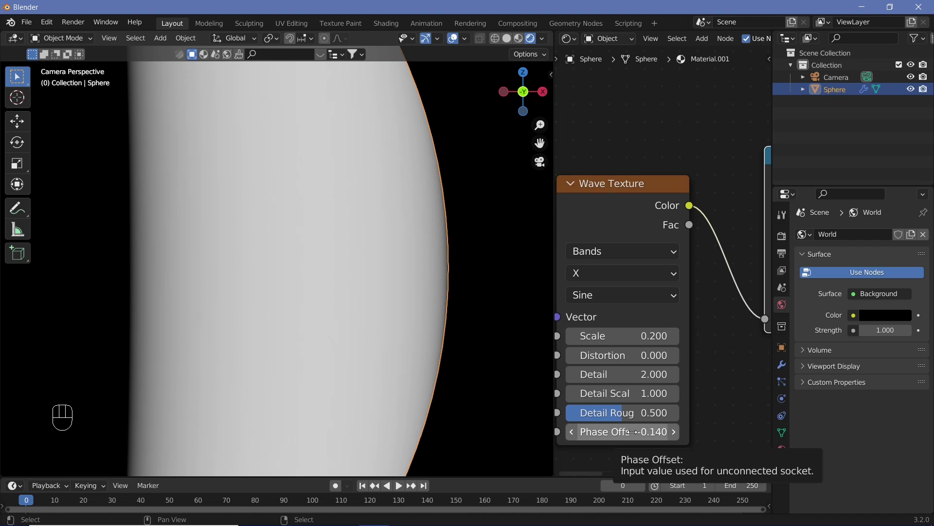
pyautogui.press('i')
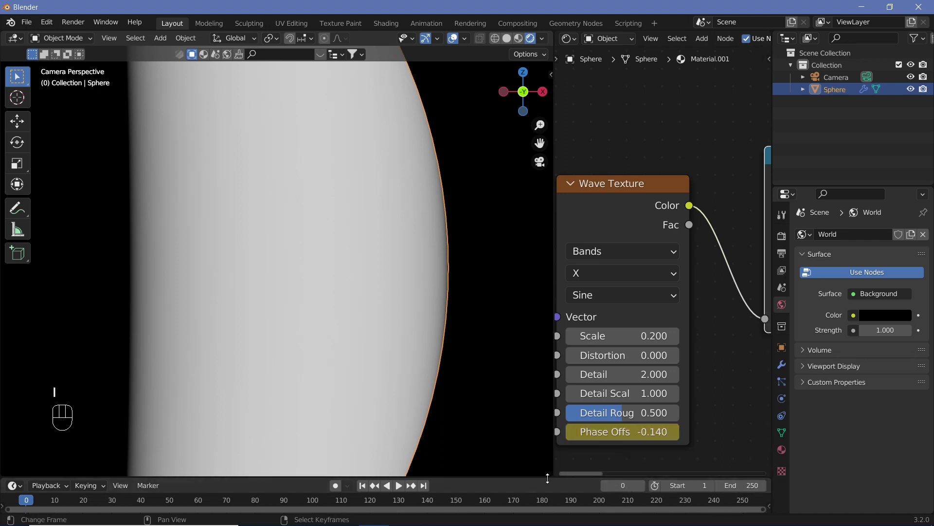
# Raise the Wave Texture's Phase Offset to about 12.42 at frame 300 and keyframe it there
pyautogui.moveTo(547, 478); pyautogui.dragTo(548, 454)
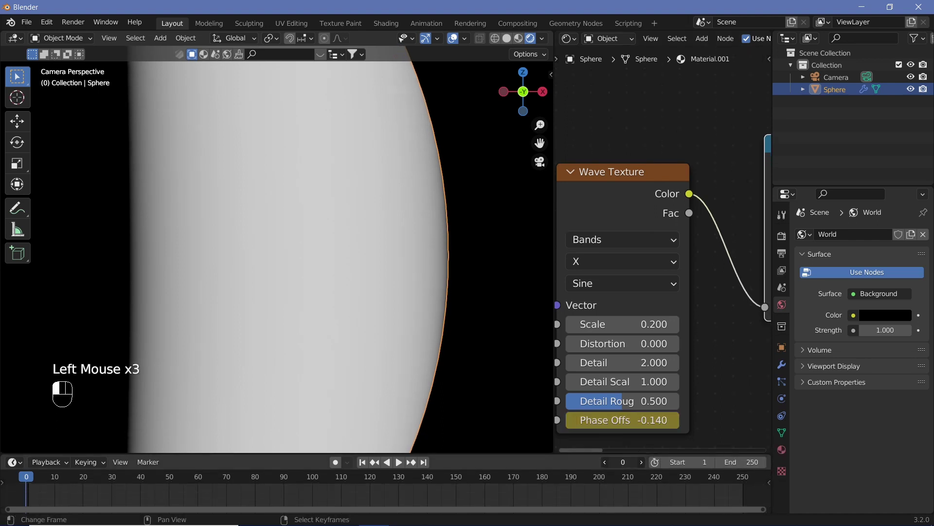
pyautogui.click(627, 463)
pyautogui.write('300')
pyautogui.press('Return')
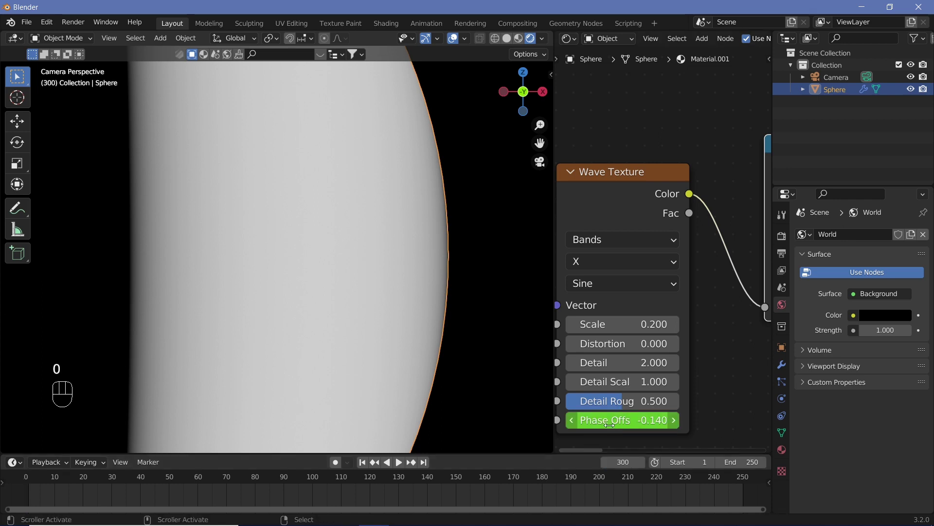
pyautogui.keyDown('shift'); pyautogui.moveTo(608, 421); pyautogui.dragTo(755, 420); pyautogui.keyUp('shift')
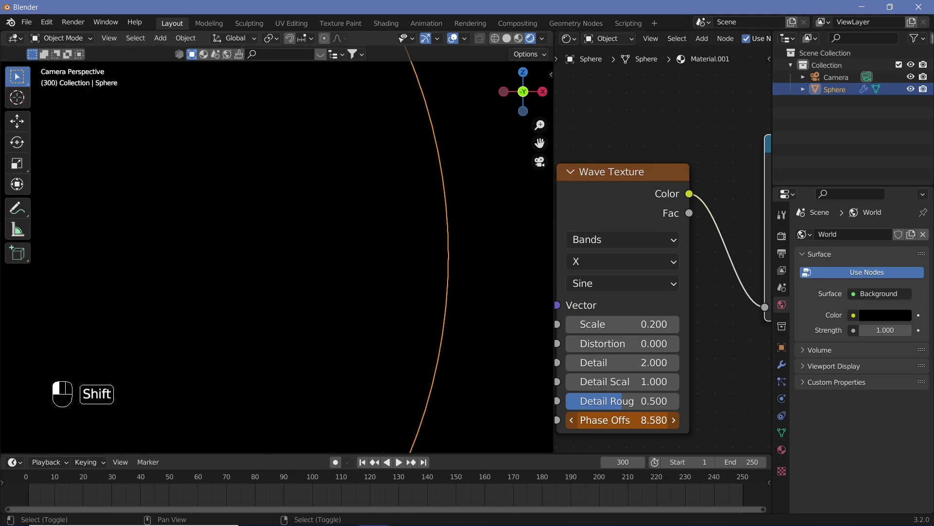
pyautogui.moveTo(652, 420)
pyautogui.keyDown('shift'); pyautogui.mouseDown()
pyautogui.moveTo(740, 421)
pyautogui.moveTo(725, 421)
pyautogui.mouseUp(); pyautogui.keyUp('shift')
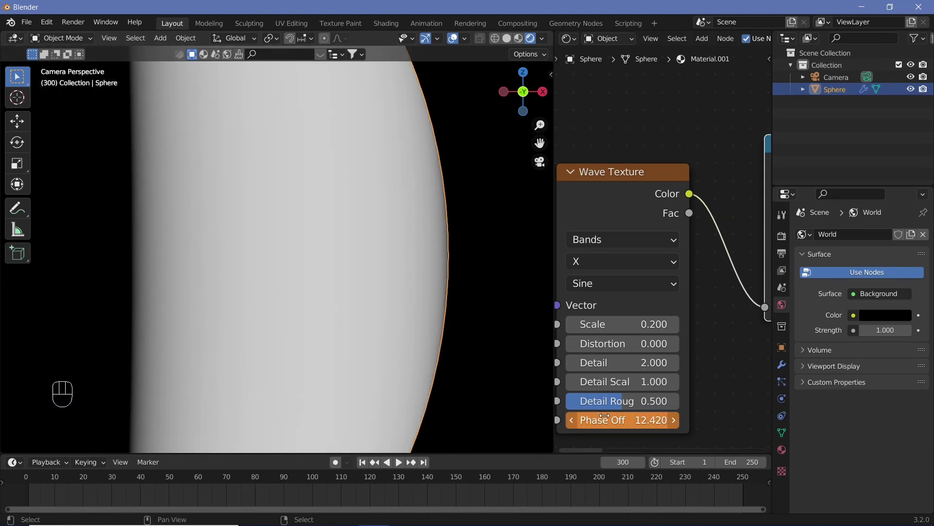
pyautogui.press('i')
# Set the animation's end frame to 300 and choose another frame rate in the output settings
pyautogui.click(745, 465)
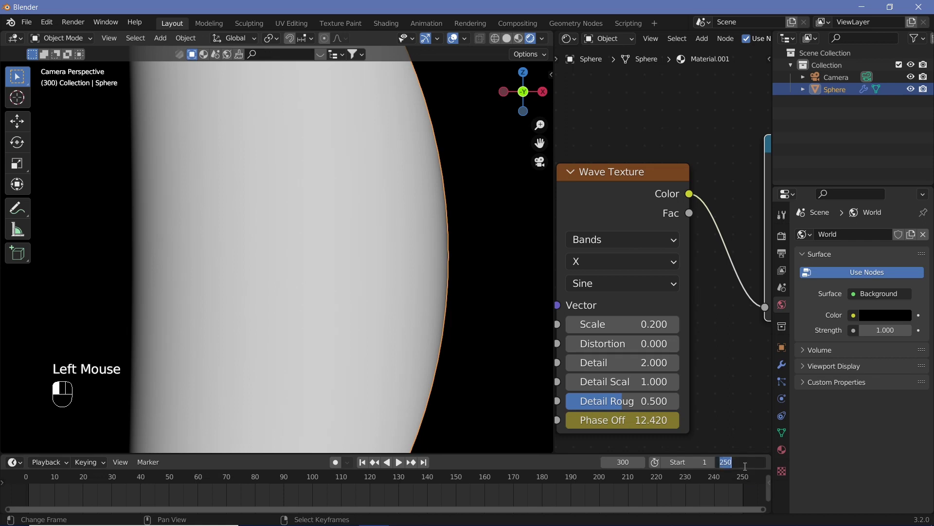
pyautogui.write('300')
pyautogui.press('Return')
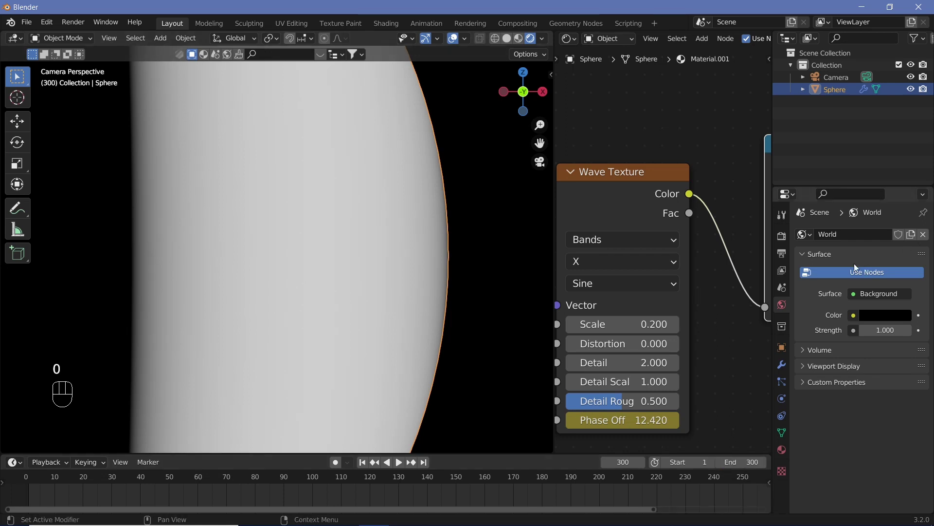
pyautogui.click(782, 253)
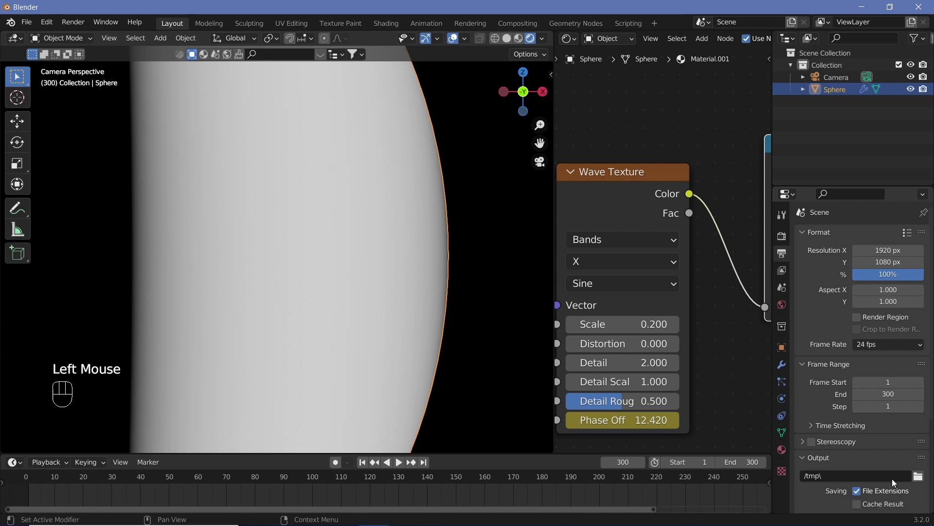
pyautogui.moveTo(886, 343); pyautogui.dragTo(890, 407)
# Enable Bloom in the Eevee render settings with Intensity 0.02 and Clamp 4
pyautogui.click(781, 237)
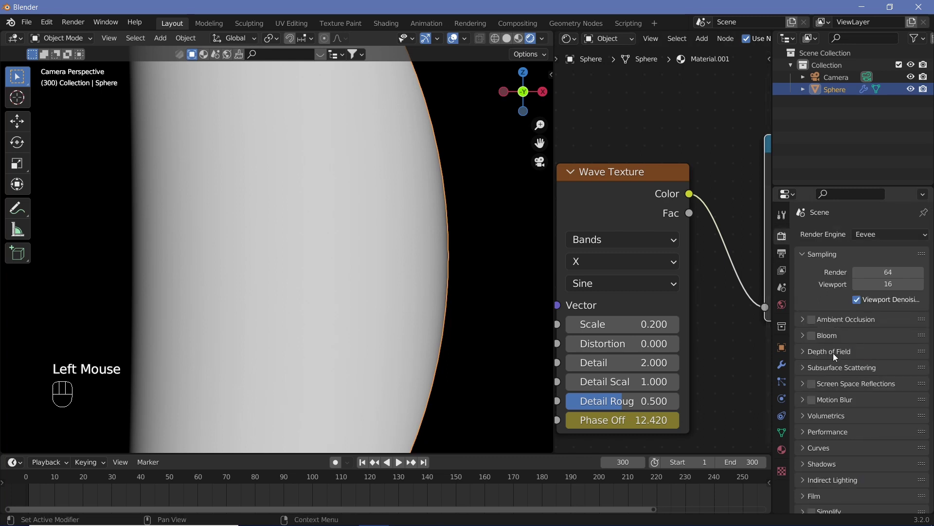
pyautogui.click(811, 335)
pyautogui.click(801, 335)
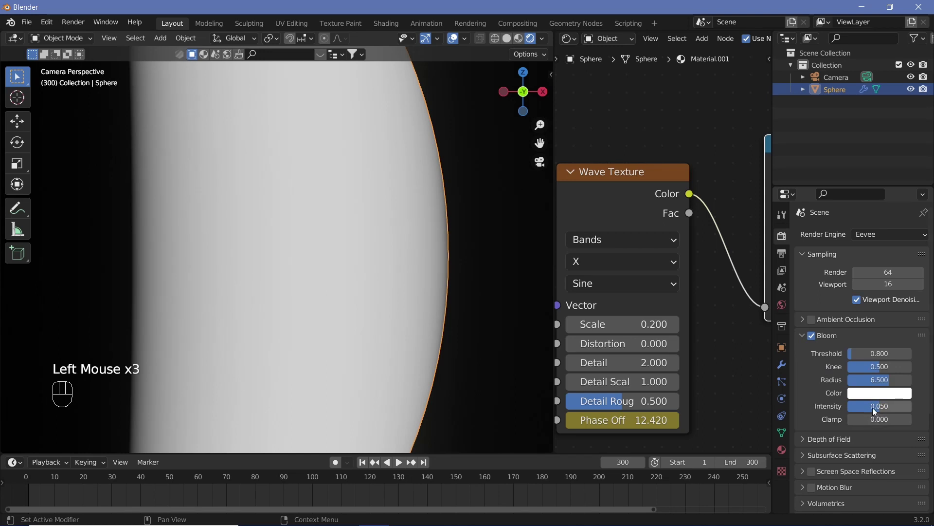
pyautogui.click(873, 406)
pyautogui.write('0.02')
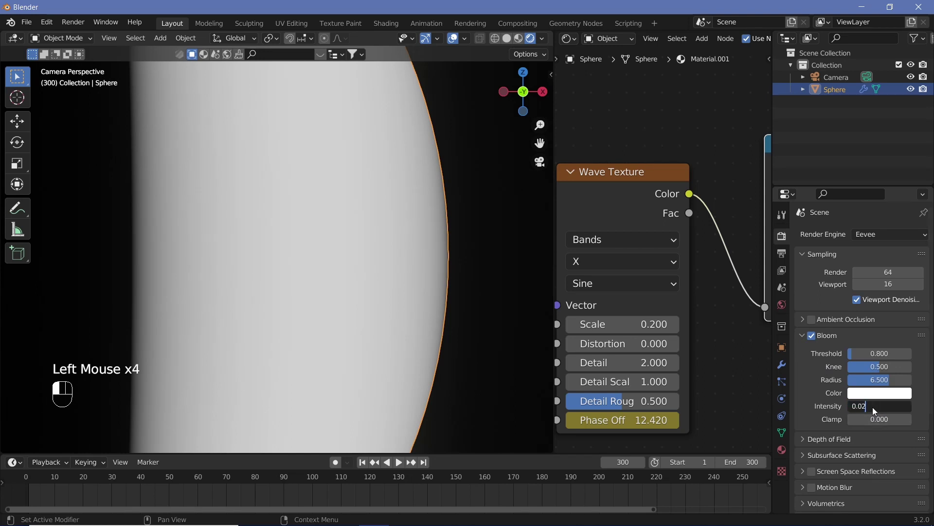
pyautogui.click(879, 419)
pyautogui.write('4')
pyautogui.press('Return')
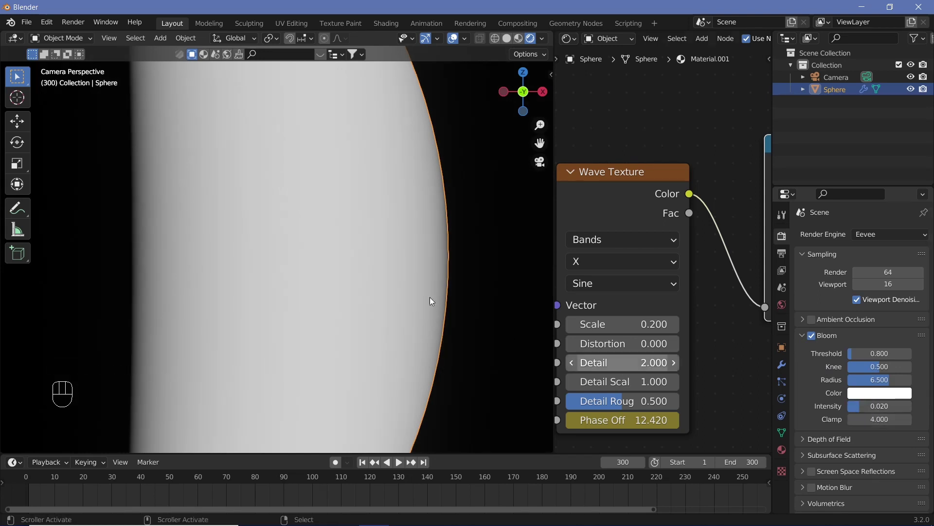
# Set the Principled BSDF's Emission Strength to 10
pyautogui.keyDown('ctrl'); pyautogui.moveTo(384, 214); pyautogui.dragTo(403, 330, button='middle'); pyautogui.keyUp('ctrl')
pyautogui.moveTo(759, 311); pyautogui.dragTo(559, 312, button='middle')
pyautogui.click(703, 262)
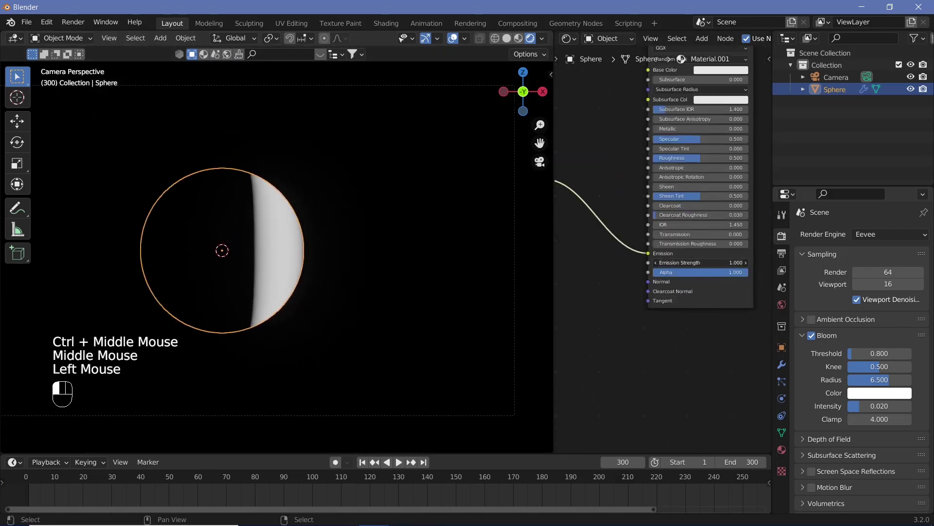
pyautogui.write('10')
pyautogui.press('Return')
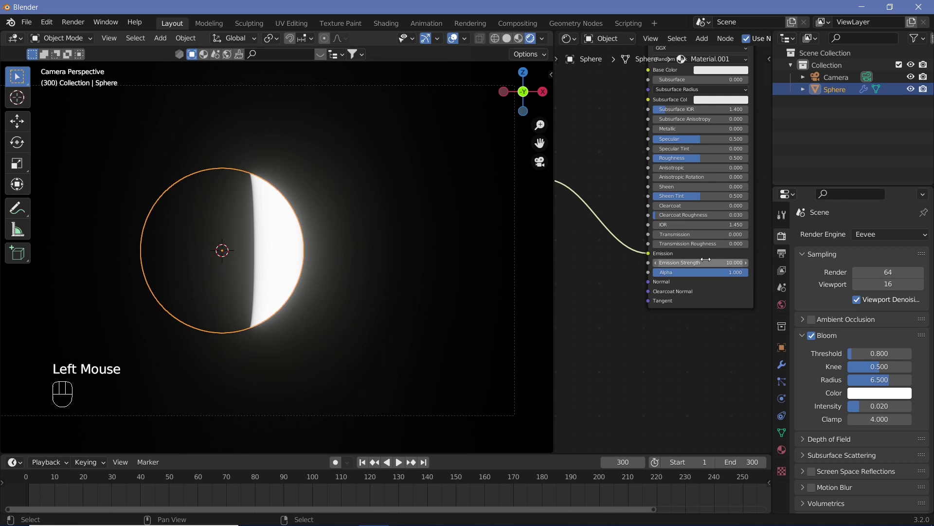
# Set the sphere material's Blend Mode to Alpha Clip and its Shadow Mode to None
pyautogui.scroll(-3, 876, 389)
pyautogui.click(782, 449)
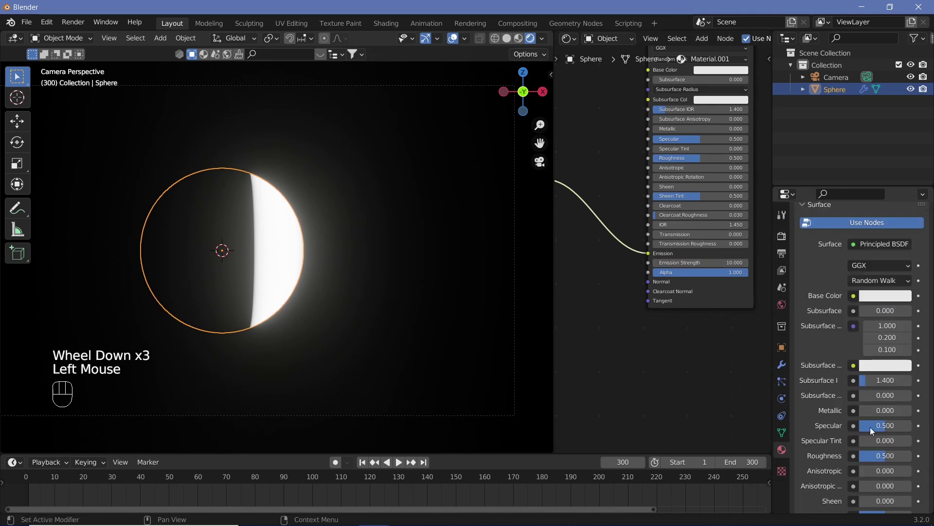
pyautogui.scroll(-6, 852, 431)
pyautogui.click(885, 421)
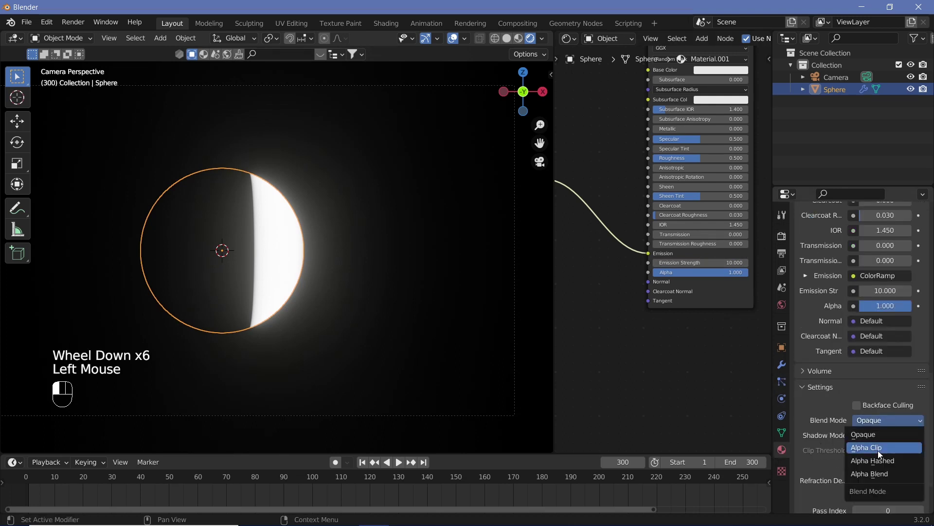
pyautogui.click(878, 450)
pyautogui.click(879, 437)
pyautogui.click(869, 453)
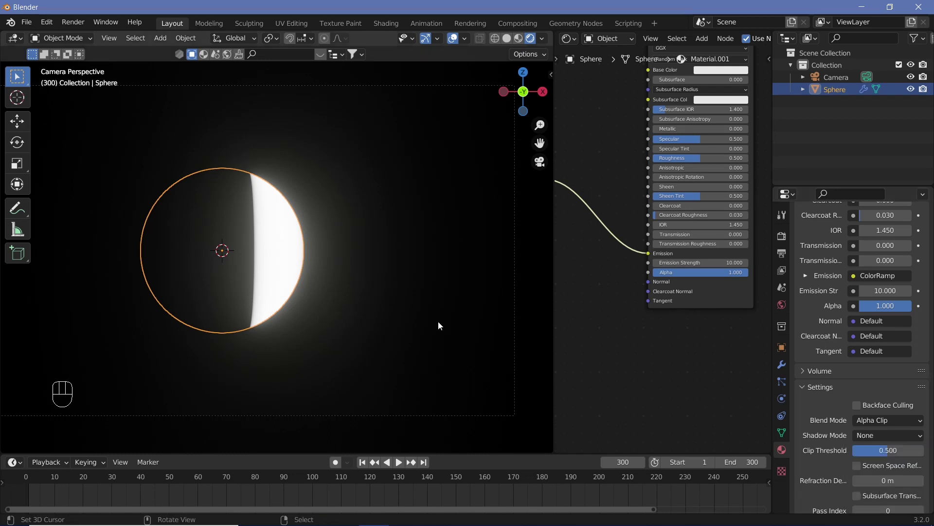
# Link the ColorRamp's Color output to the Principled BSDF's Alpha input as well
pyautogui.moveTo(605, 334); pyautogui.dragTo(633, 317, button='middle')
pyautogui.keyDown('ctrl'); pyautogui.moveTo(633, 317); pyautogui.dragTo(661, 249, button='middle'); pyautogui.keyUp('ctrl')
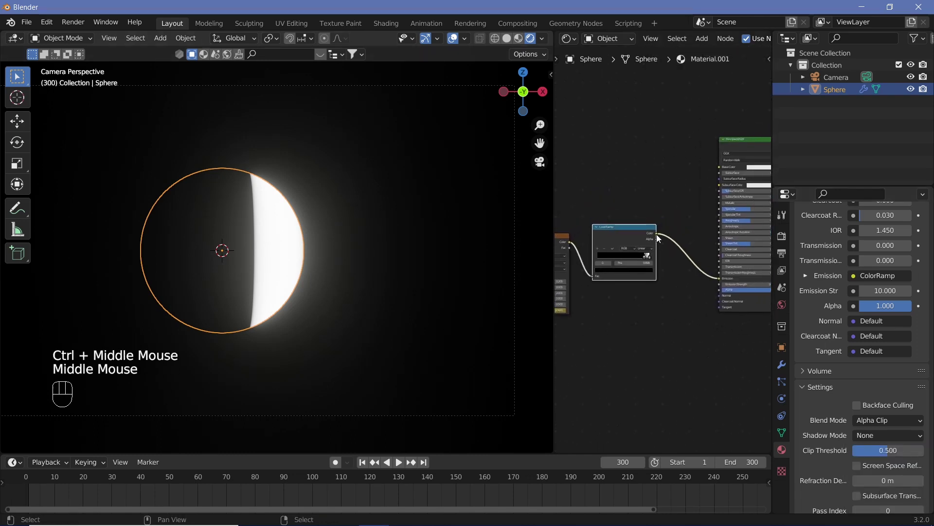
pyautogui.moveTo(657, 238); pyautogui.dragTo(719, 290)
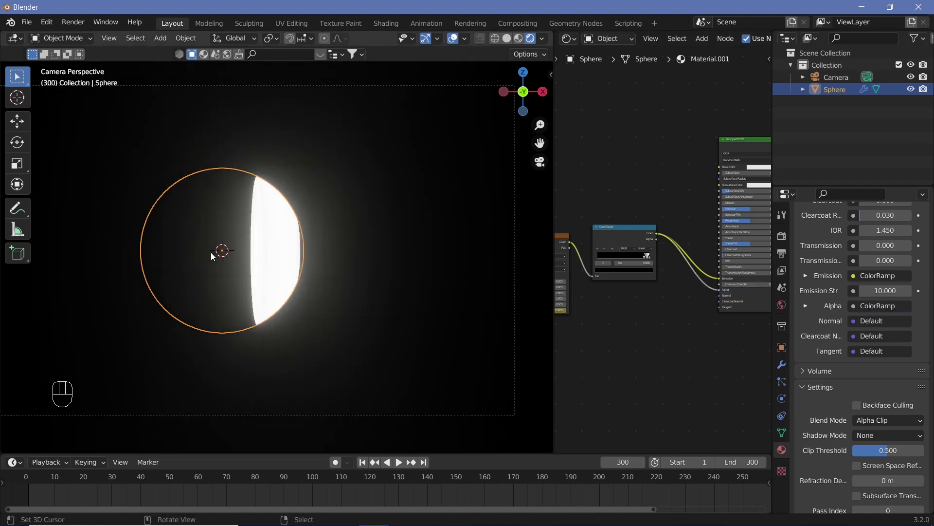
pyautogui.keyDown('ctrl'); pyautogui.moveTo(255, 230); pyautogui.dragTo(218, 248, button='middle'); pyautogui.keyUp('ctrl')
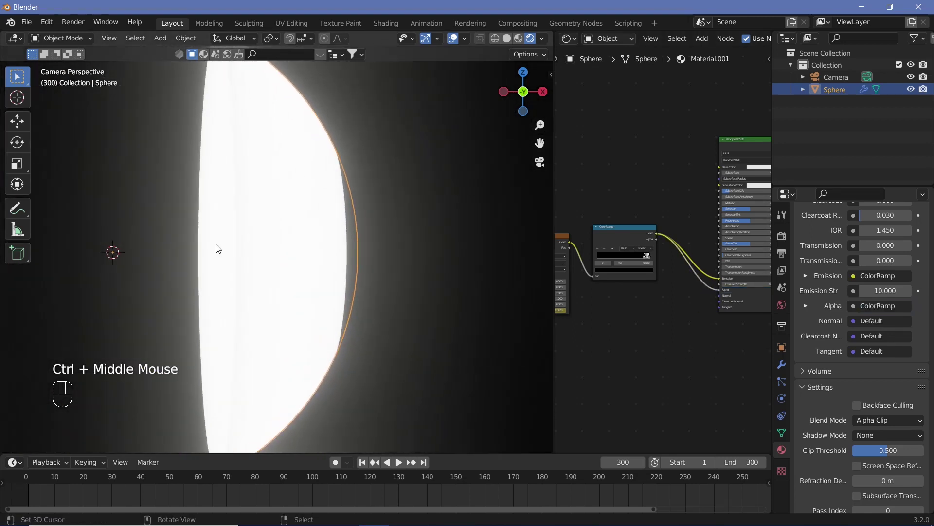
# Add a Mix color node on the link between the ColorRamp's Color output and the Emission input
pyautogui.moveTo(677, 351); pyautogui.dragTo(614, 334, button='middle')
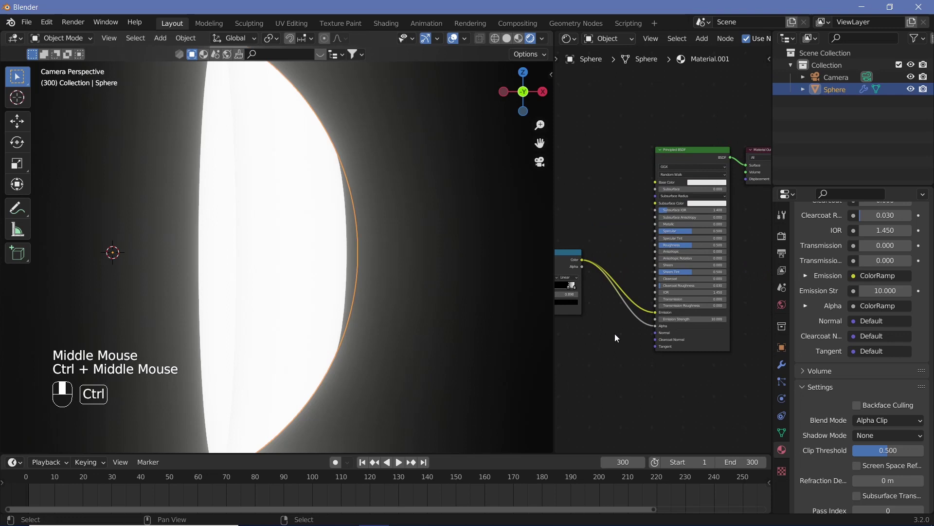
pyautogui.hotkey('shift', 'a')
pyautogui.click(606, 347)
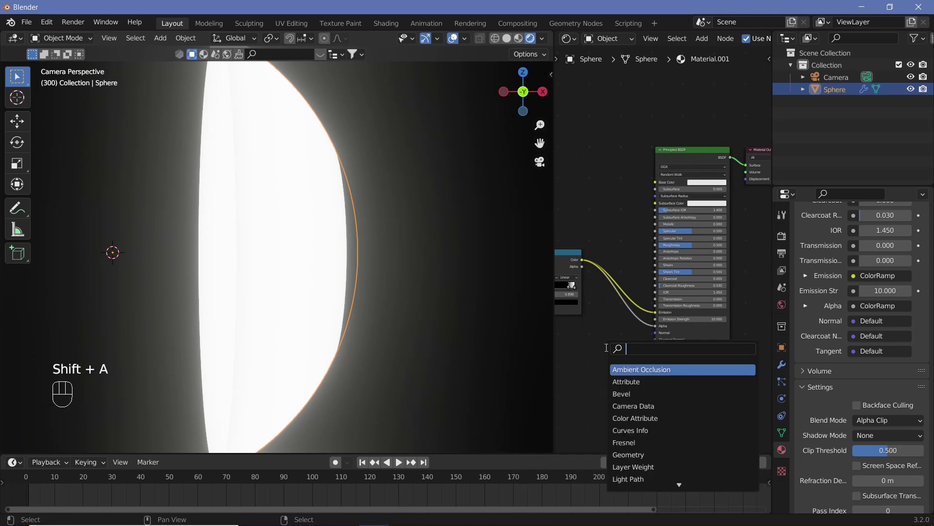
pyautogui.write('mix')
pyautogui.press('Return')
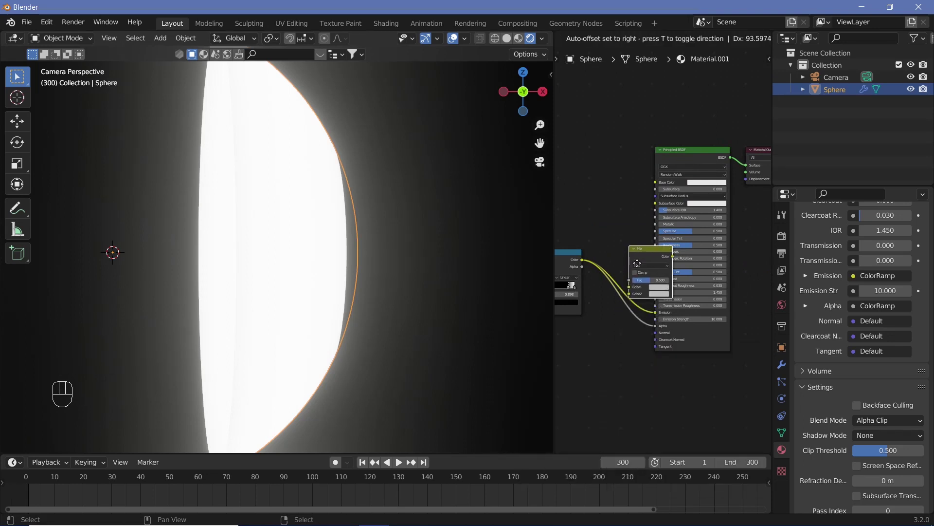
pyautogui.click(635, 253)
pyautogui.moveTo(653, 255); pyautogui.dragTo(653, 197)
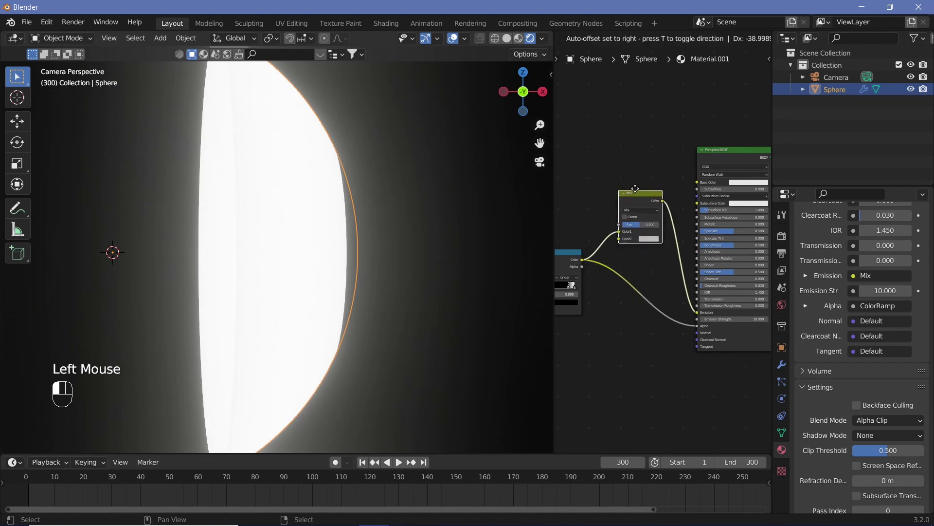
# Set the Mix node's Color2 to a fully saturated bright cyan and its Fac to 0.8
pyautogui.keyDown('ctrl'); pyautogui.moveTo(653, 282); pyautogui.dragTo(629, 236, button='middle'); pyautogui.keyUp('ctrl')
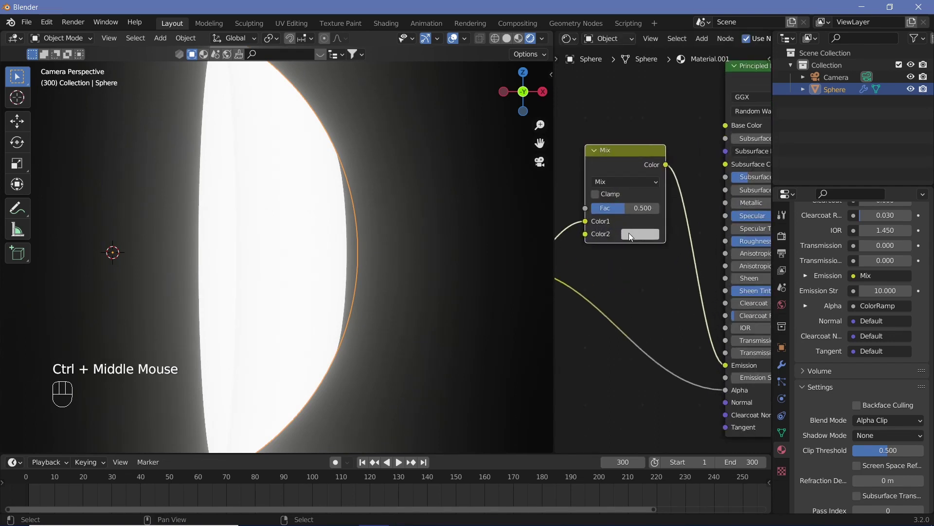
pyautogui.click(629, 233)
pyautogui.moveTo(673, 101); pyautogui.dragTo(663, 69)
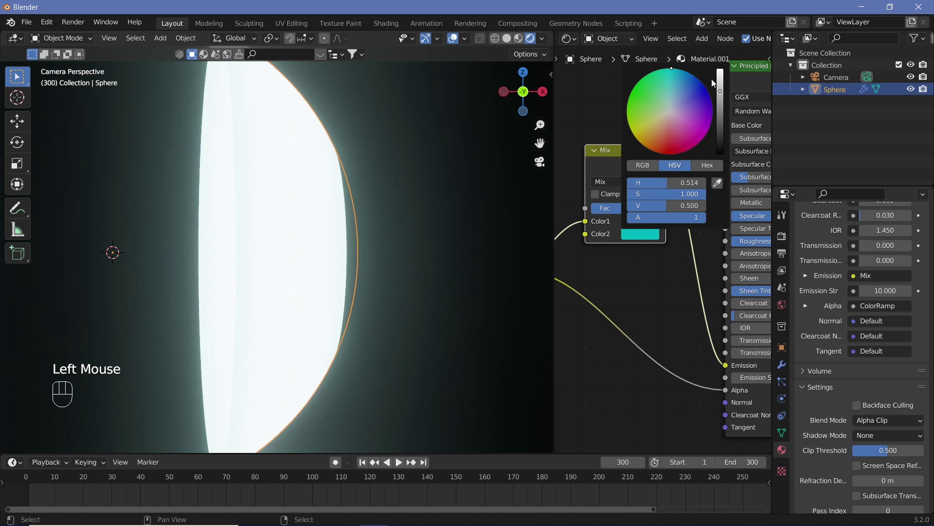
pyautogui.click(721, 71)
pyautogui.keyDown('shift'); pyautogui.click(613, 218); pyautogui.keyUp('shift')
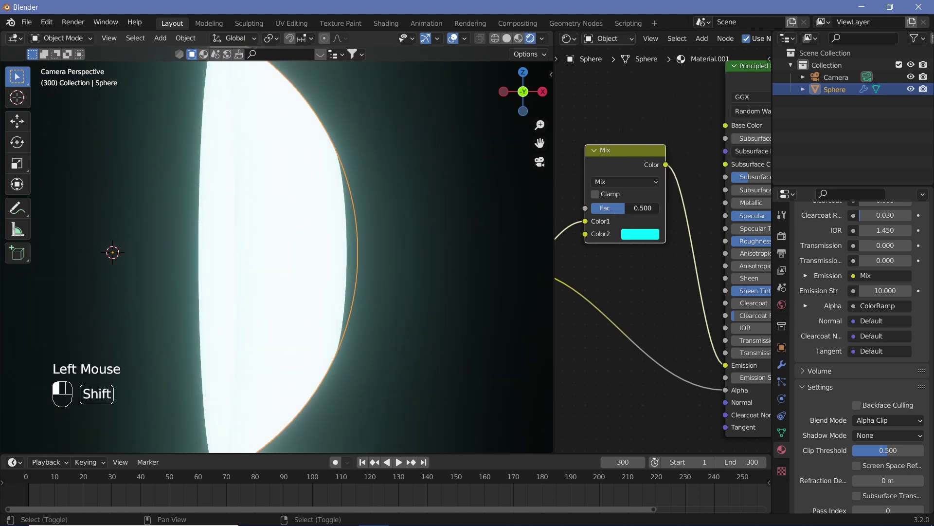
pyautogui.keyDown('ctrl'); pyautogui.moveTo(292, 234); pyautogui.dragTo(298, 250, button='middle'); pyautogui.keyUp('ctrl')
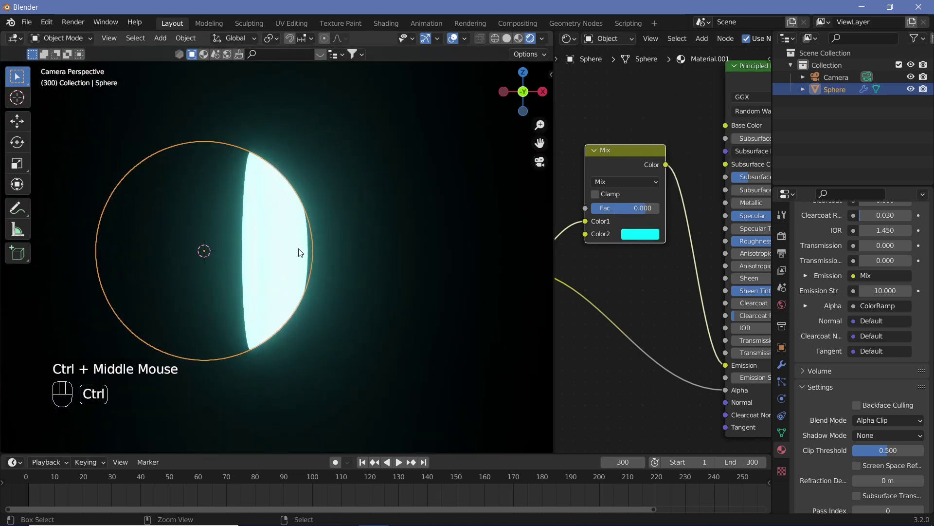
# Set the Wave Texture's Distortion to 100 and play the animation briefly
pyautogui.moveTo(649, 274); pyautogui.dragTo(672, 278, button='middle')
pyautogui.moveTo(560, 370); pyautogui.dragTo(694, 292, button='middle')
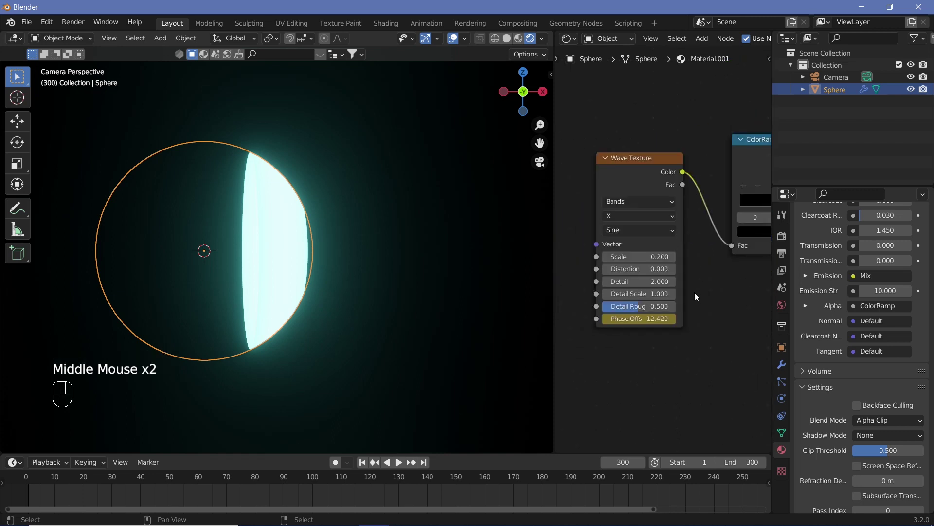
pyautogui.moveTo(638, 269); pyautogui.dragTo(759, 269)
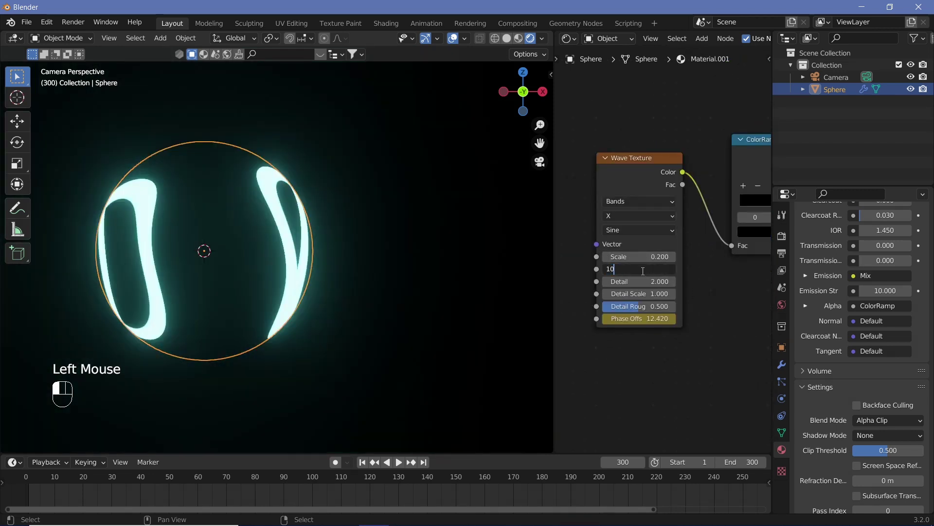
pyautogui.hotkey('shift', 'space')
pyautogui.hotkey('shift', 'space')
# Change the Wave Texture's Phase Offset keyframes to linear interpolation and preview the animation
pyautogui.click(633, 159)
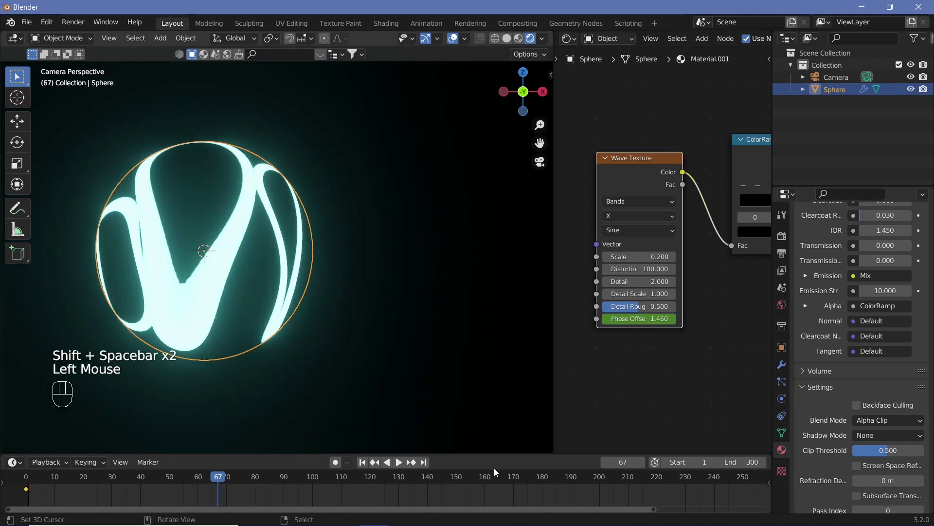
pyautogui.keyDown('ctrl'); pyautogui.moveTo(461, 476); pyautogui.dragTo(457, 484, button='middle'); pyautogui.keyUp('ctrl')
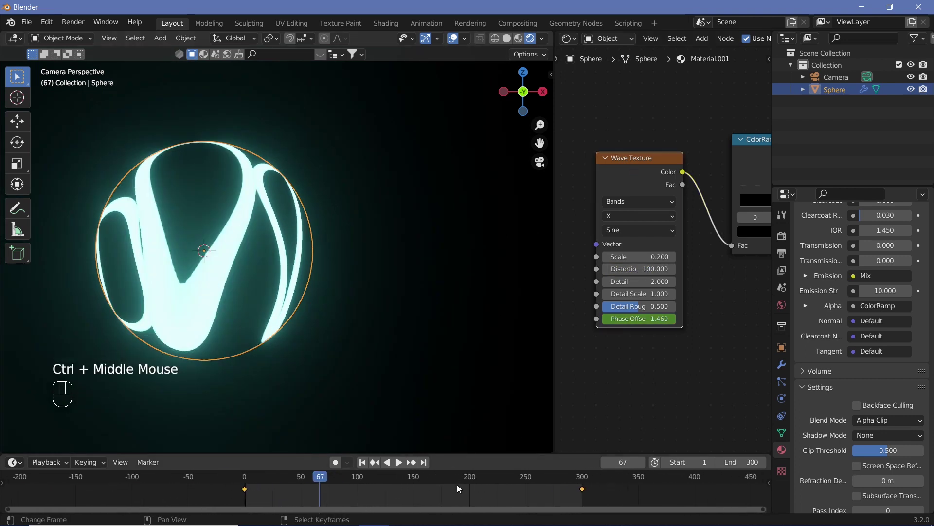
pyautogui.press('t')
pyautogui.click(206, 446)
pyautogui.hotkey('shift', 'space')
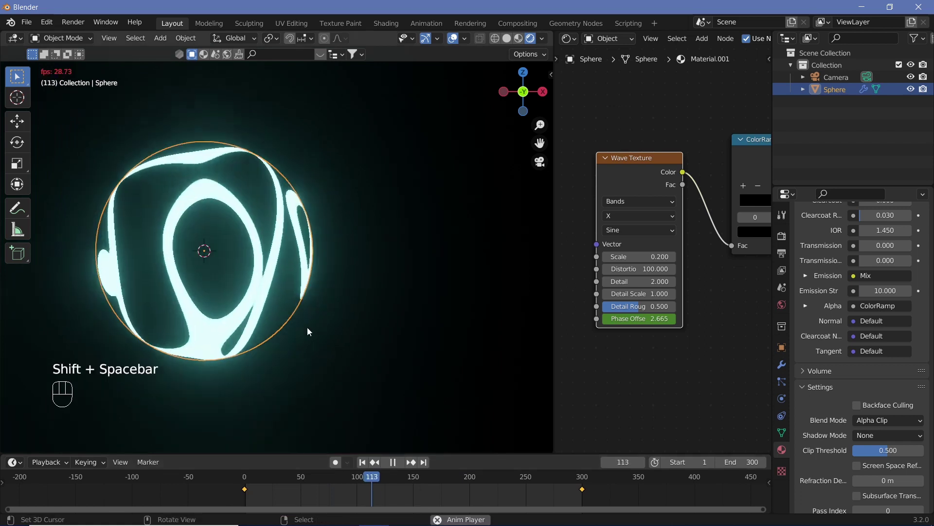
pyautogui.keyDown('shift'); pyautogui.moveTo(322, 290); pyautogui.dragTo(334, 226, button='middle'); pyautogui.keyUp('shift')
pyautogui.scroll(-3, 340, 212)
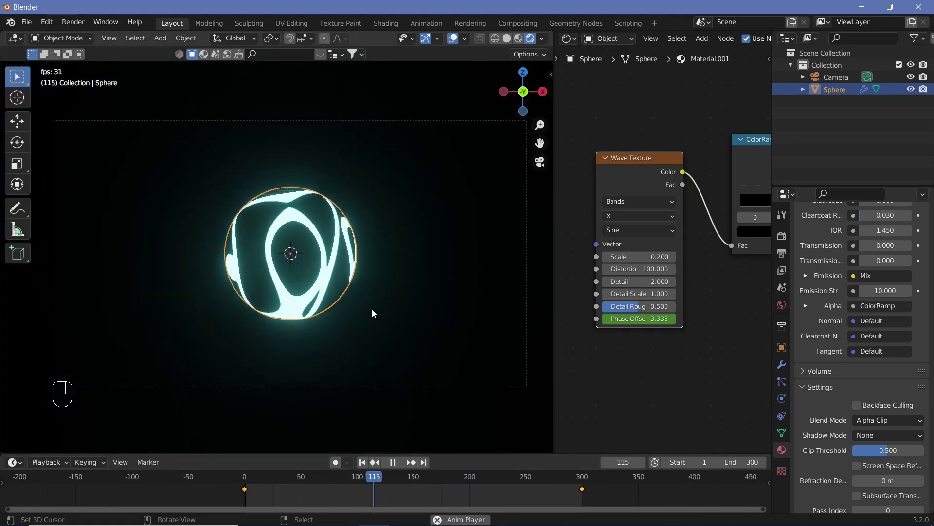
pyautogui.hotkey('shift', 'space')
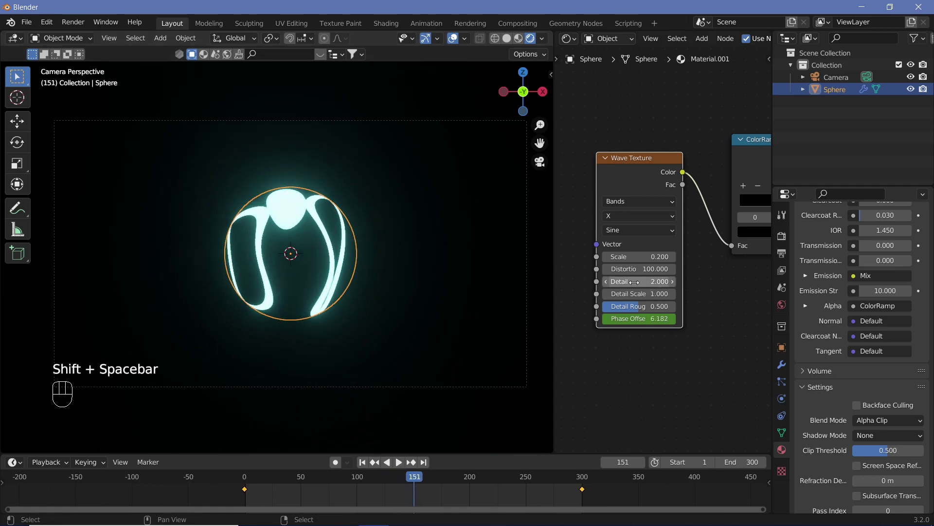
# Set the Wave Texture's Detail to 6, Detail Scale to 0.1 and Detail Roughness to 1
pyautogui.moveTo(633, 281); pyautogui.dragTo(674, 306)
pyautogui.hotkey('shift', 'space')
pyautogui.hotkey('shift', 'space')
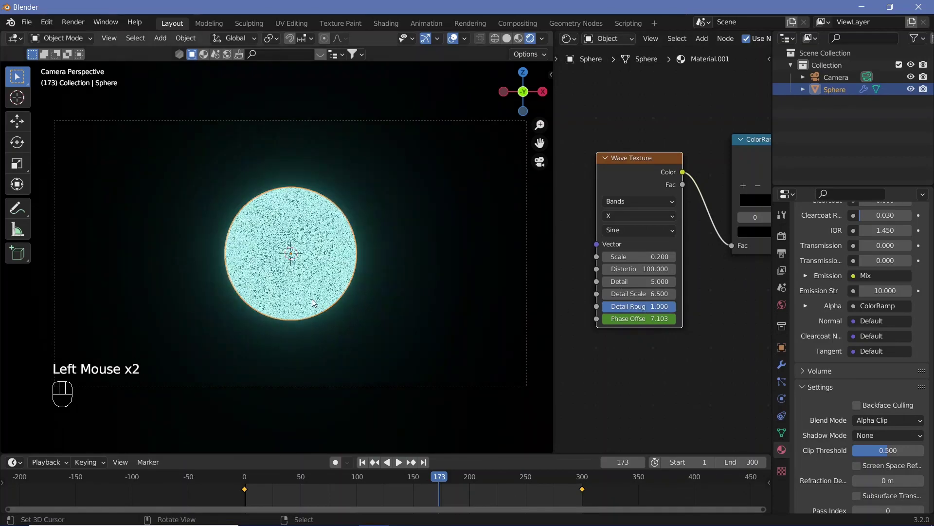
pyautogui.keyDown('ctrl'); pyautogui.moveTo(312, 299); pyautogui.dragTo(292, 146, button='middle'); pyautogui.keyUp('ctrl')
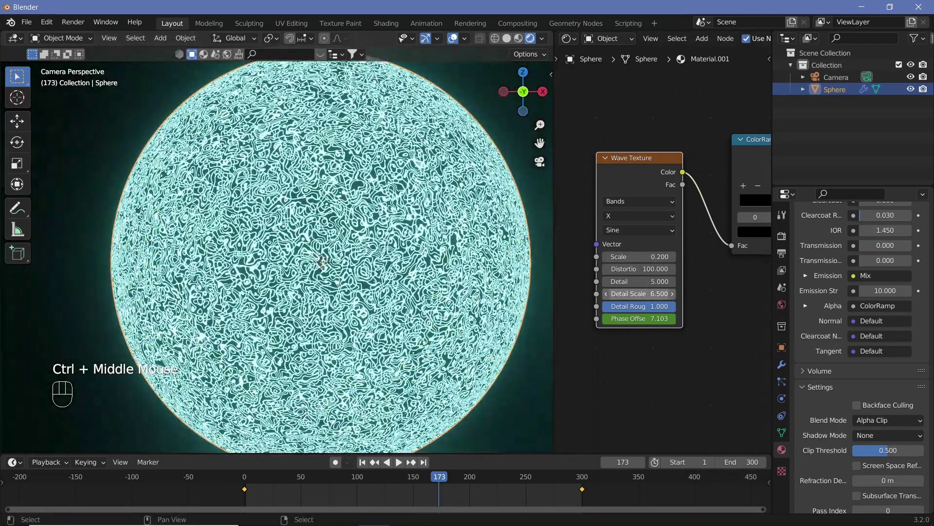
pyautogui.moveTo(647, 293); pyautogui.dragTo(598, 293)
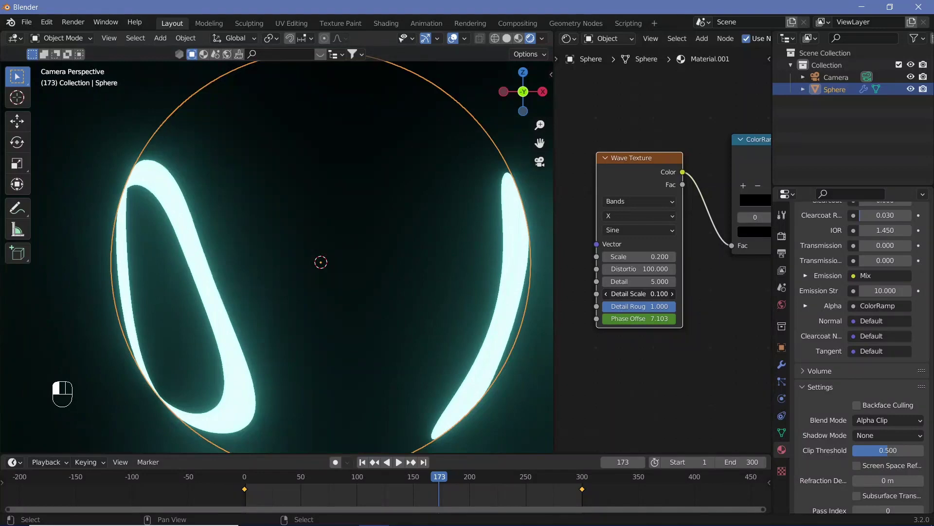
pyautogui.click(598, 294)
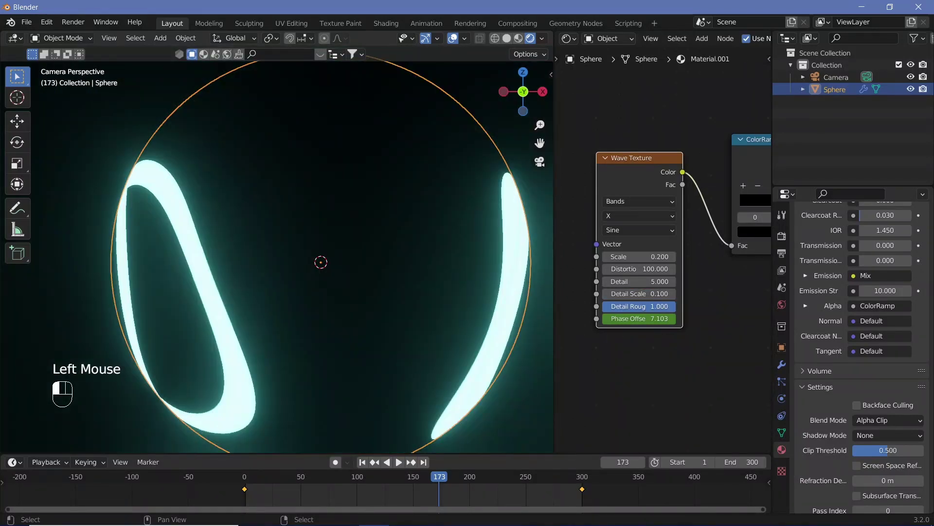
pyautogui.moveTo(644, 281); pyautogui.dragTo(649, 281)
# Hide the viewport overlays and play the animation to check the moving lines on the sphere
pyautogui.hotkey('shift', 'space')
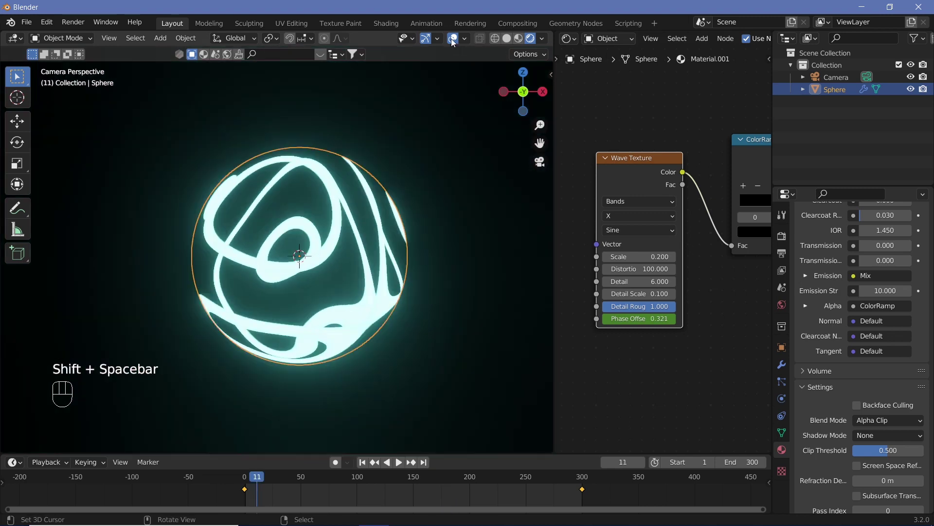
pyautogui.click(343, 230)
pyautogui.hotkey('shift', 'space')
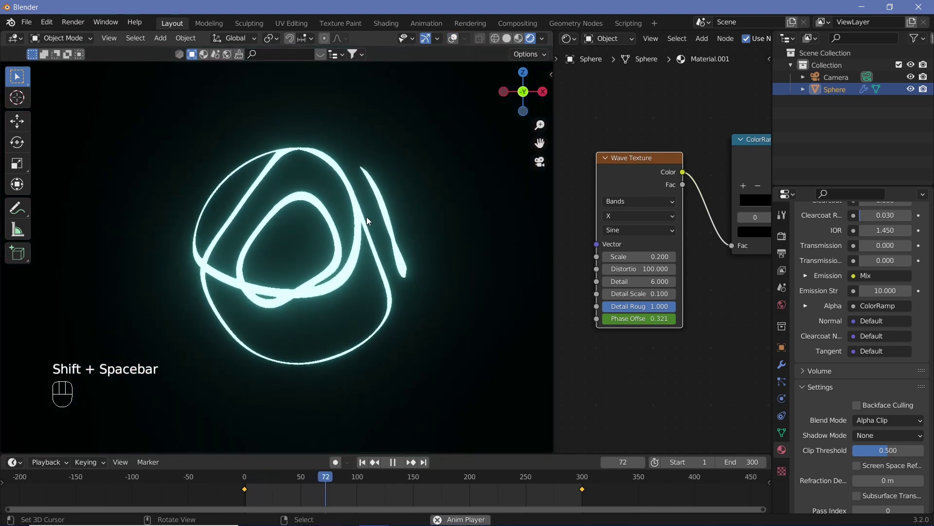
pyautogui.hotkey('shift', 'space')
pyautogui.keyDown('ctrl'); pyautogui.moveTo(364, 263); pyautogui.dragTo(360, 276, button='middle'); pyautogui.keyUp('ctrl')
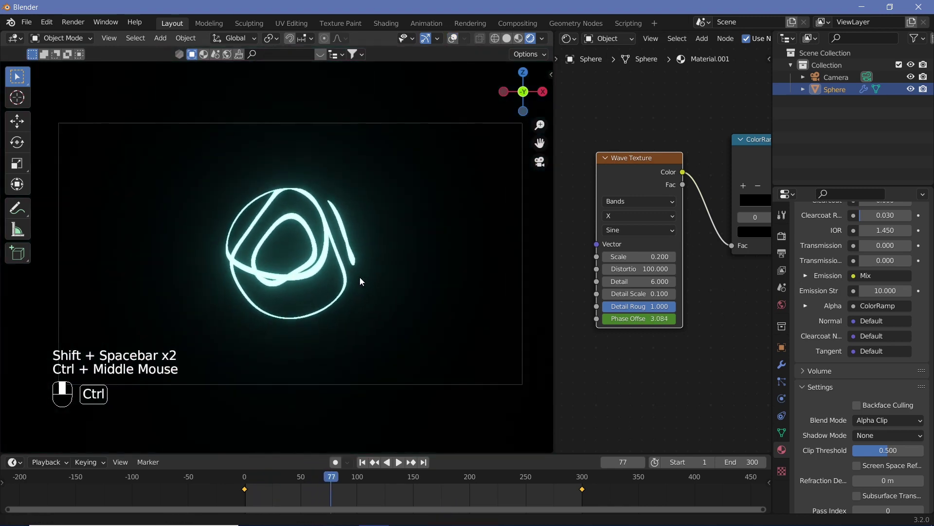
# Show the overlays again, add a plain axes empty at the sphere's center and scale it to 1.1
pyautogui.click(317, 242)
pyautogui.hotkey('shift', 'a')
pyautogui.moveTo(285, 279)
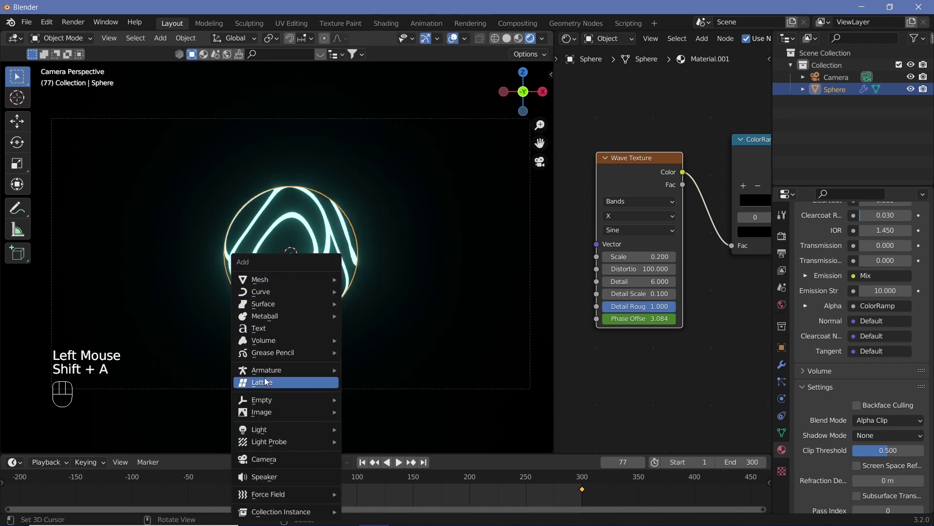
pyautogui.moveTo(321, 399)
pyautogui.click(356, 398)
pyautogui.press('s')
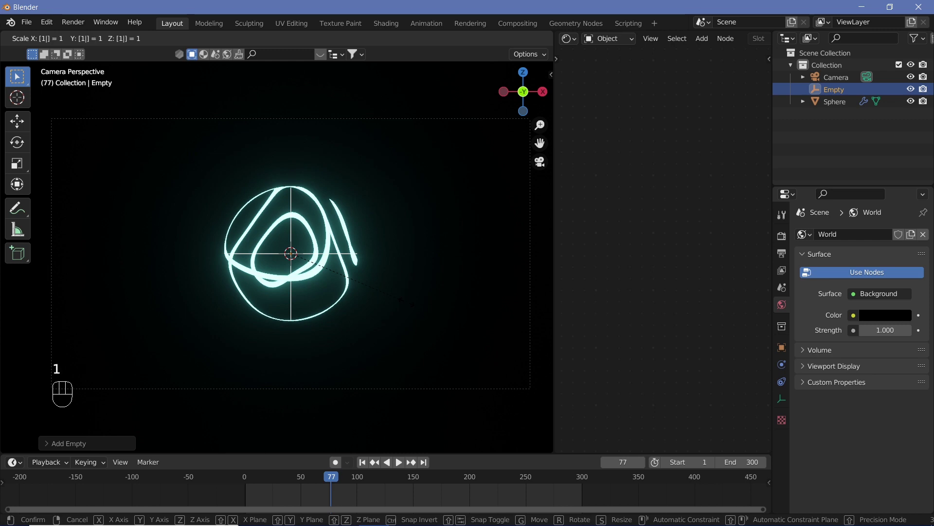
pyautogui.press('Return')
# Add an Array modifier to the sphere
pyautogui.rightClick(349, 290)
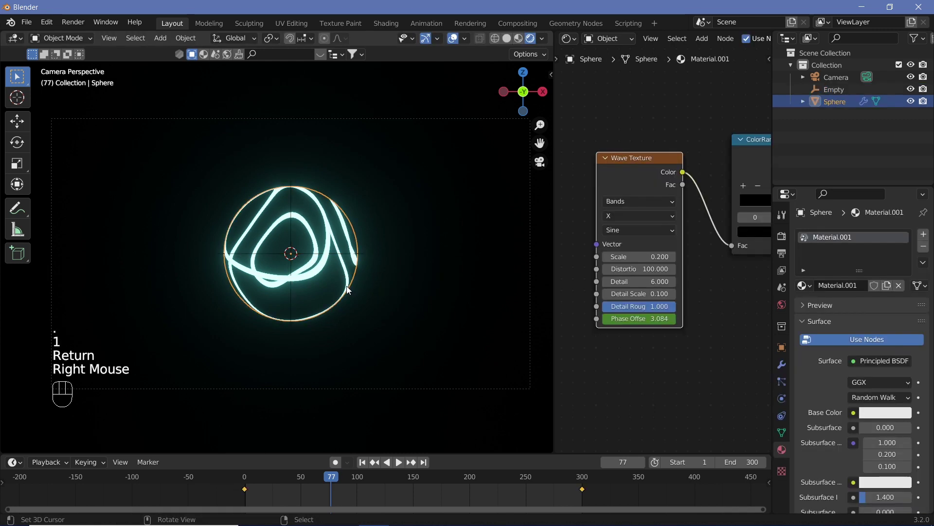
pyautogui.click(782, 364)
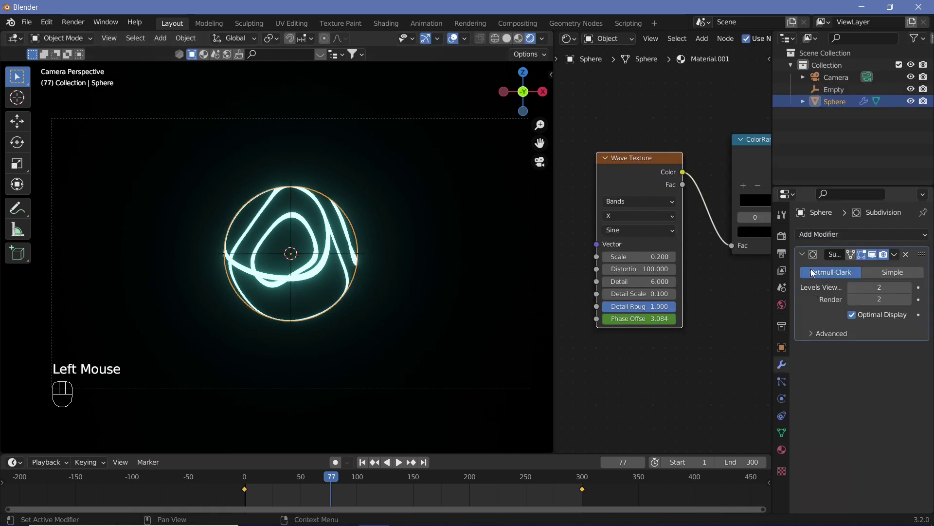
pyautogui.click(855, 235)
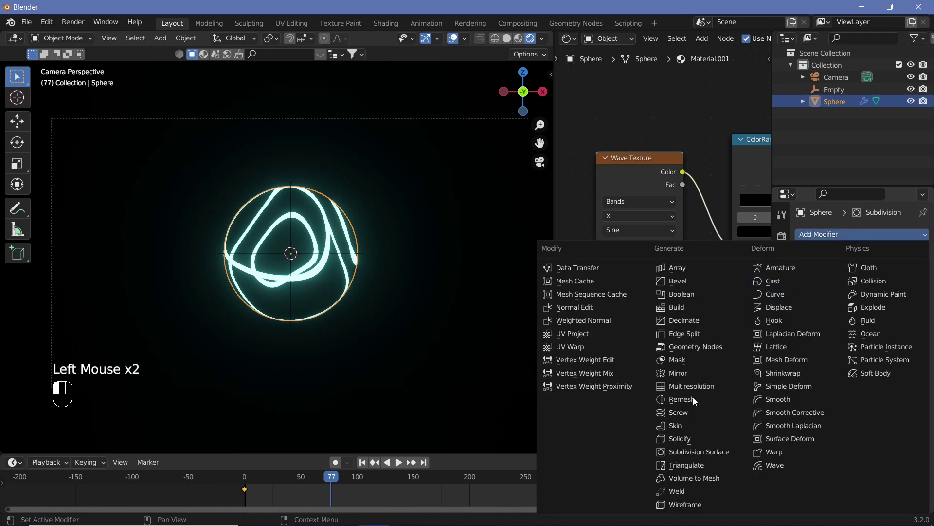
pyautogui.click(699, 267)
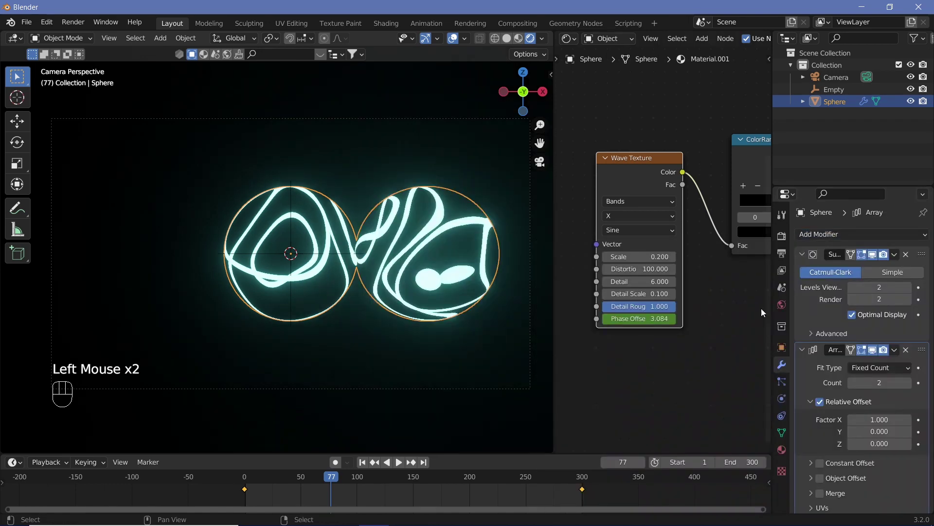
# Replace the Array's Relative Offset with an Object Offset using the Empty, set Count to 4 and preview the animation
pyautogui.click(820, 402)
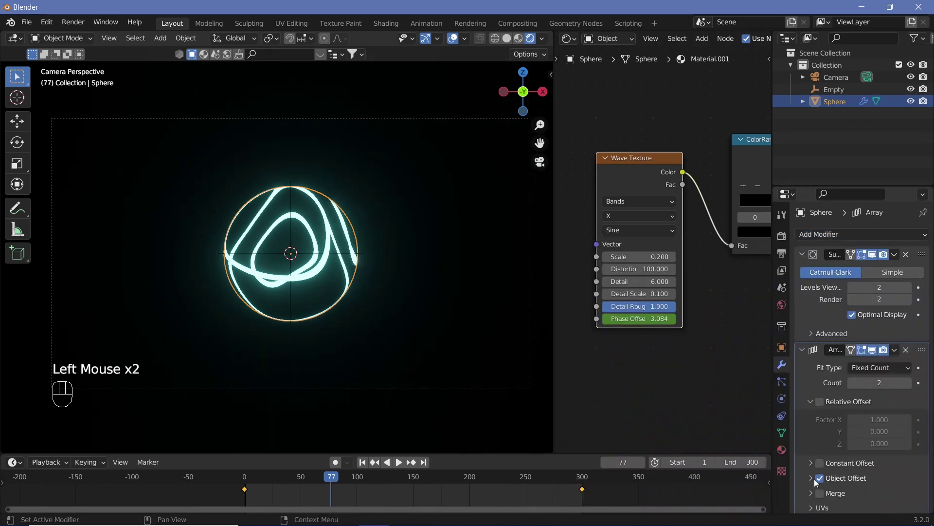
pyautogui.click(905, 496)
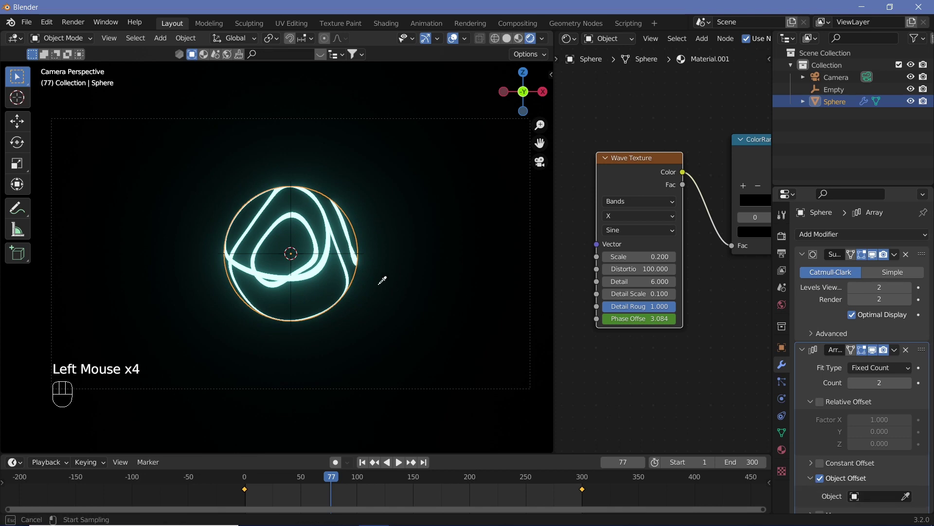
pyautogui.click(367, 250)
pyautogui.moveTo(863, 383)
pyautogui.mouseDown()
pyautogui.moveTo(895, 383)
pyautogui.moveTo(862, 386)
pyautogui.mouseUp()
pyautogui.hotkey('shift', 'space')
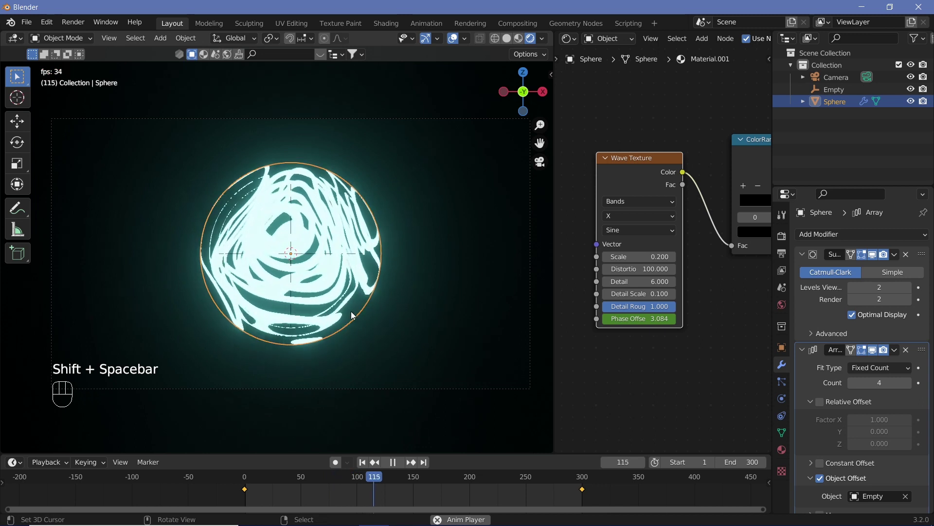
pyautogui.hotkey('shift', 'space')
# Scale up the Empty slightly to about 1.11 to spread the sphere layers, and play the animation
pyautogui.rightClick(317, 253)
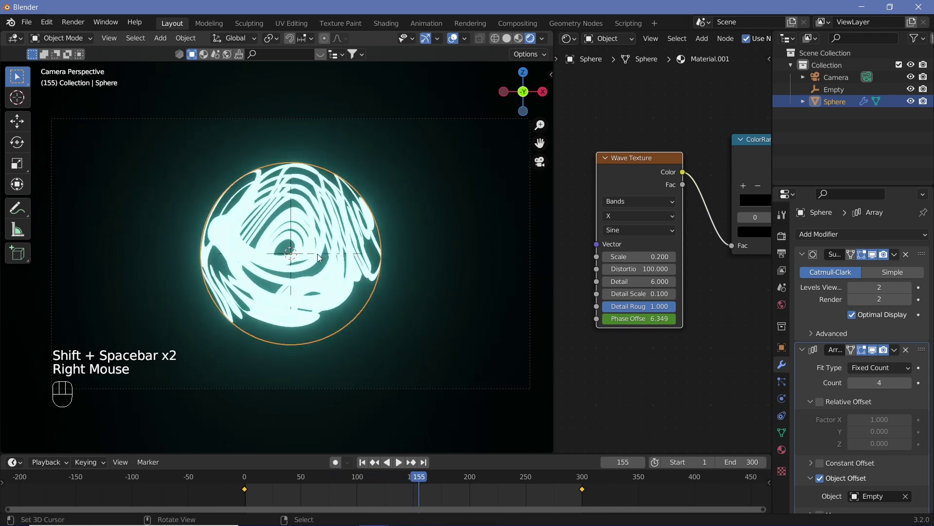
pyautogui.rightClick(291, 228)
pyautogui.click(290, 252)
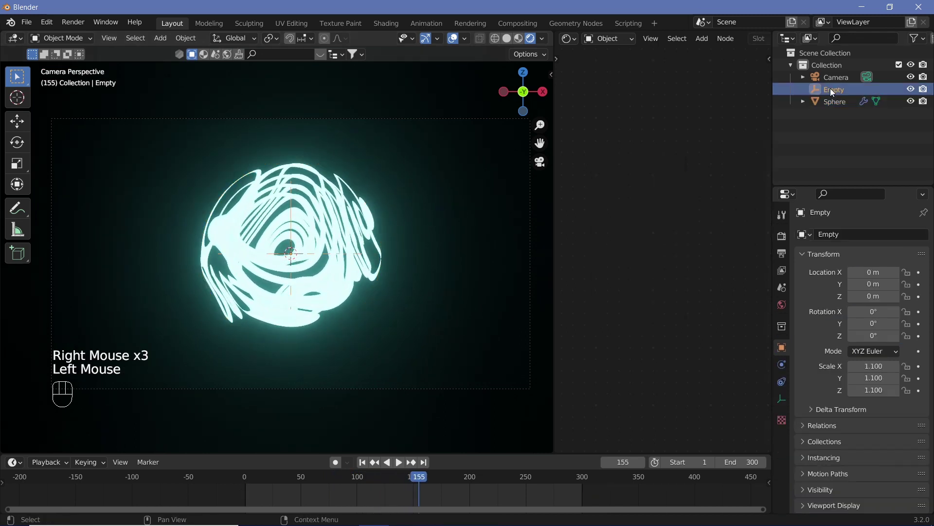
pyautogui.press('s')
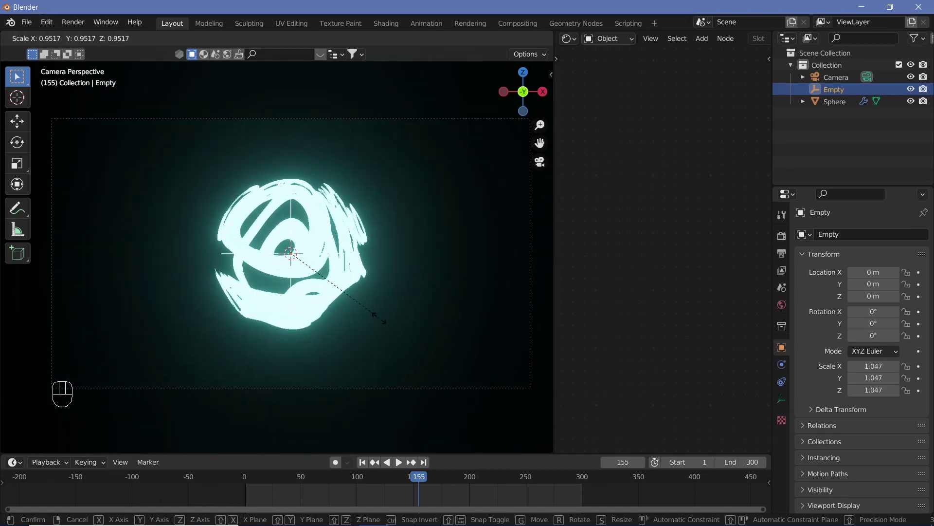
pyautogui.press('shift')
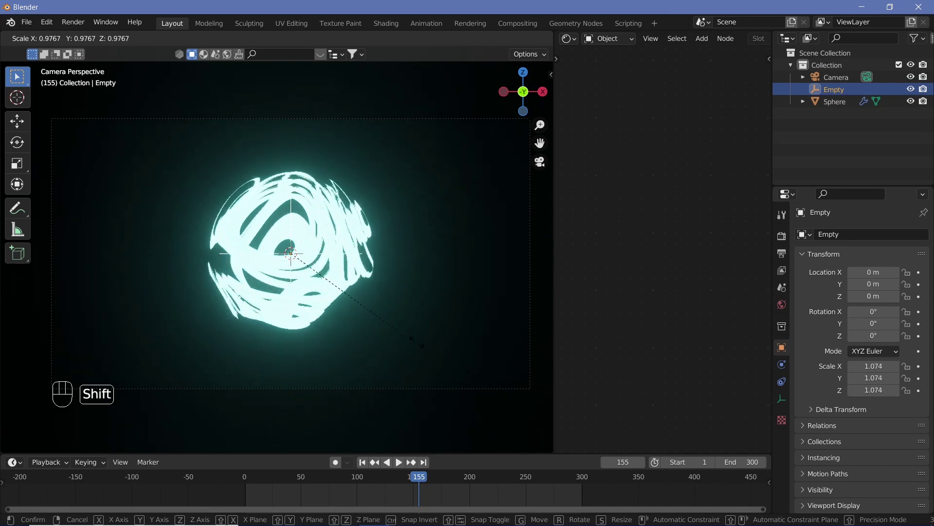
pyautogui.click(425, 347)
pyautogui.hotkey('shift', 'space')
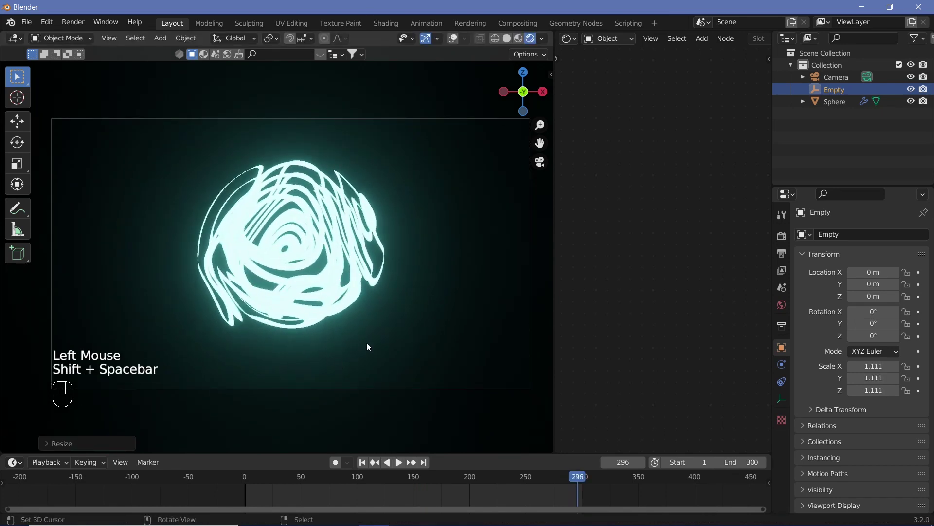
# Set the sphere's Wave Texture Detail to 3 and Detail Scale to 0.2, and preview the animation
pyautogui.click(367, 343)
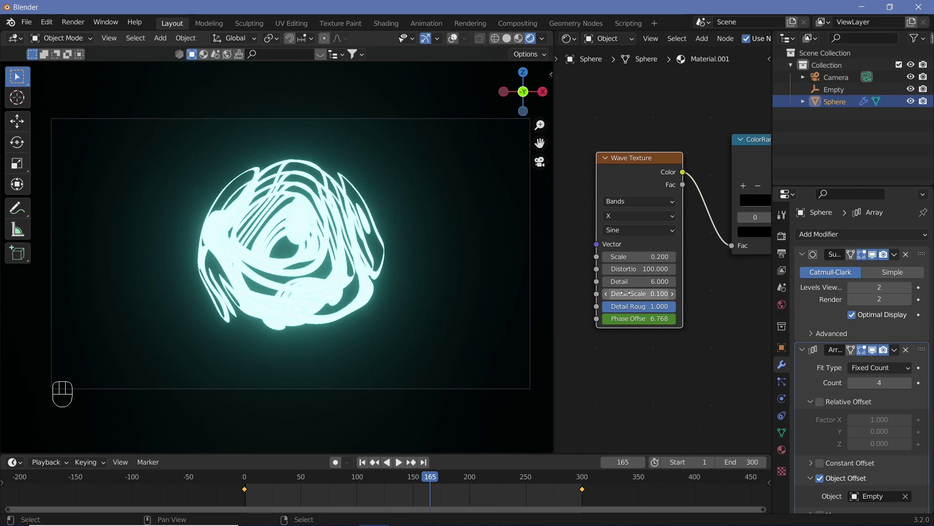
pyautogui.moveTo(643, 282); pyautogui.dragTo(623, 282)
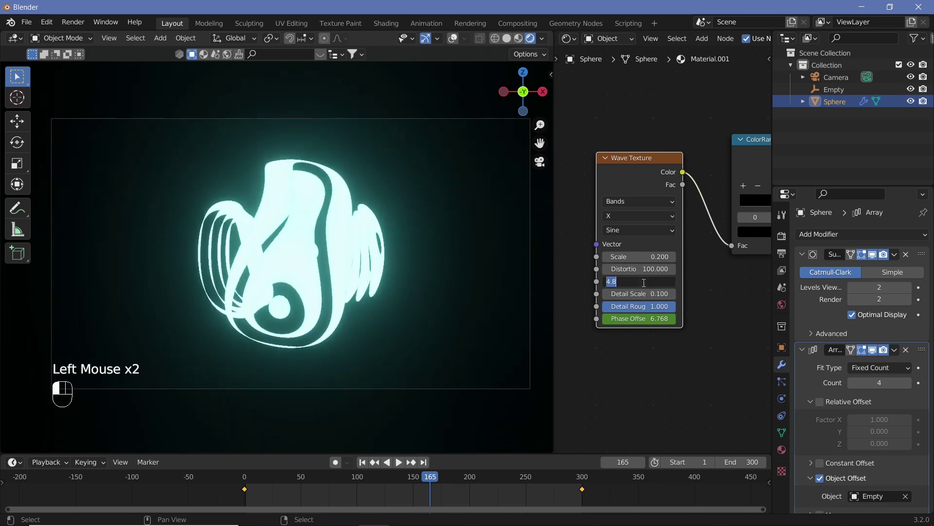
pyautogui.write('3')
pyautogui.press('Return')
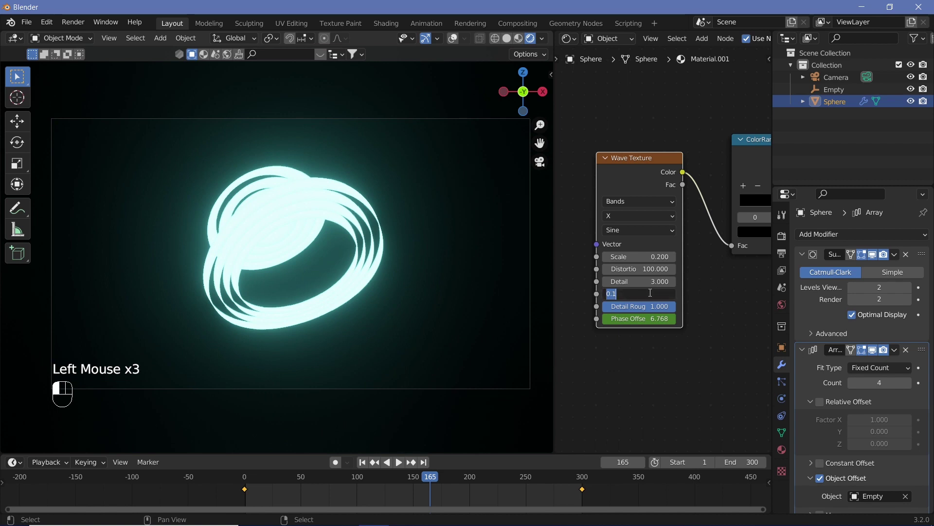
pyautogui.click(650, 293)
pyautogui.write('0.4')
pyautogui.press('Return')
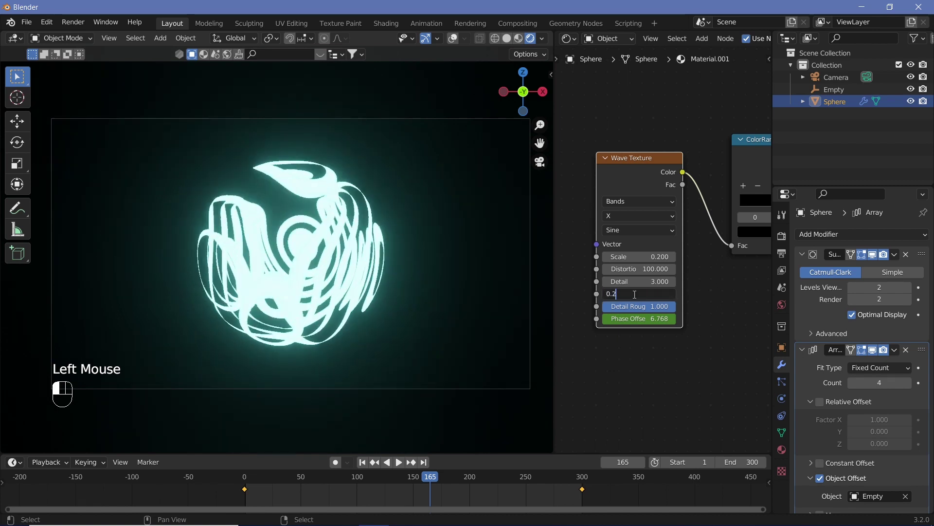
pyautogui.press('Return')
pyautogui.hotkey('shift', 'space')
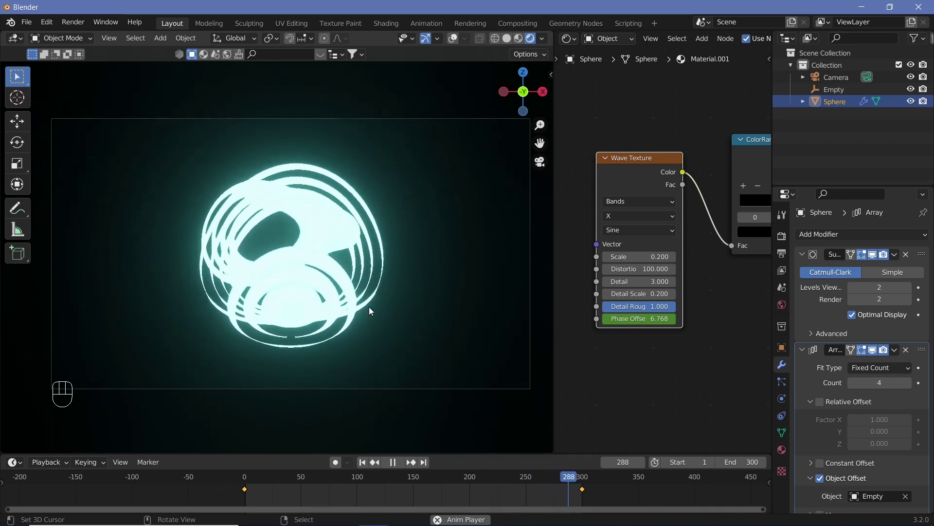
pyautogui.hotkey('shift', 'space')
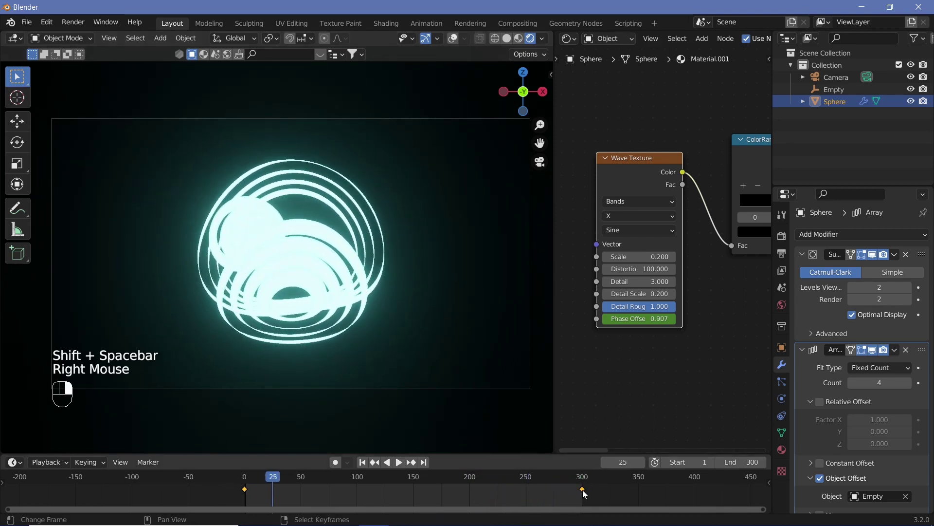
# Move the last Phase Offset keyframe to frame 210, set the scene's end frame to 210 and play the animation
pyautogui.keyDown('shift'); pyautogui.rightClick(242, 490); pyautogui.keyUp('shift')
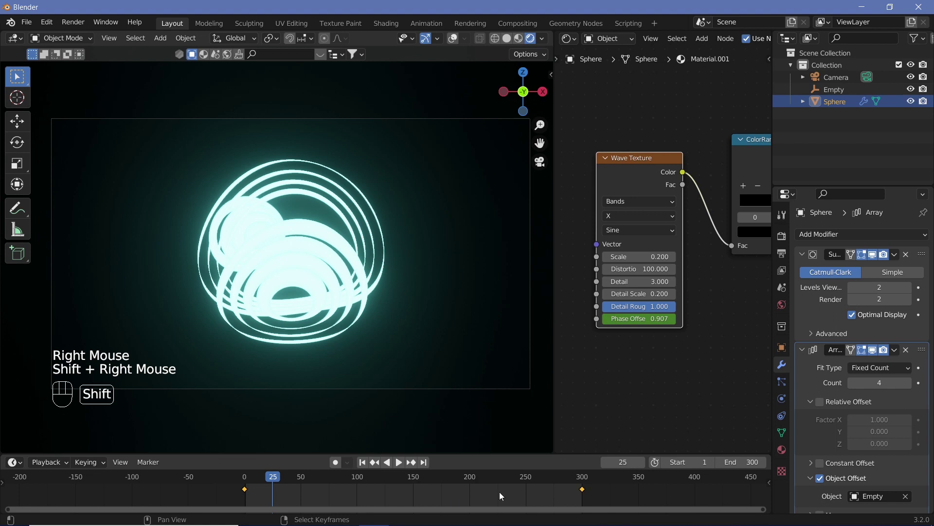
pyautogui.rightClick(583, 489)
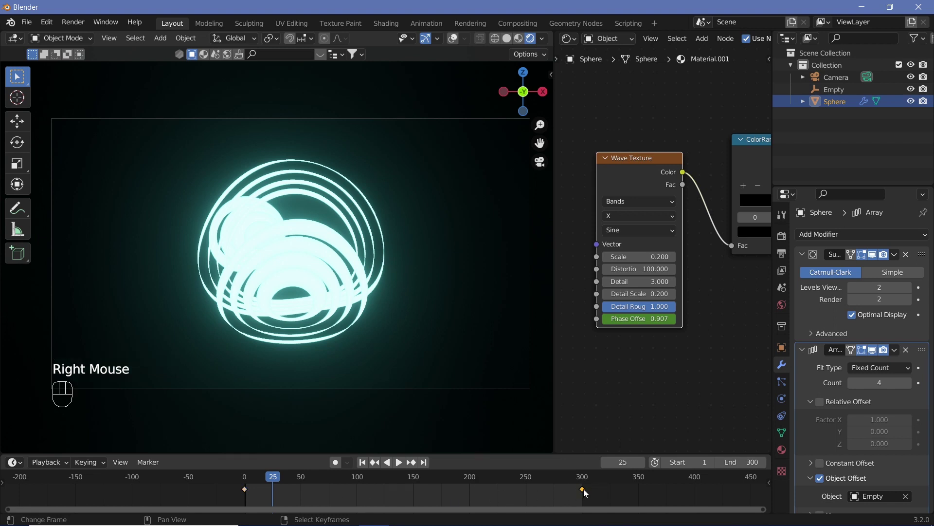
pyautogui.press('g')
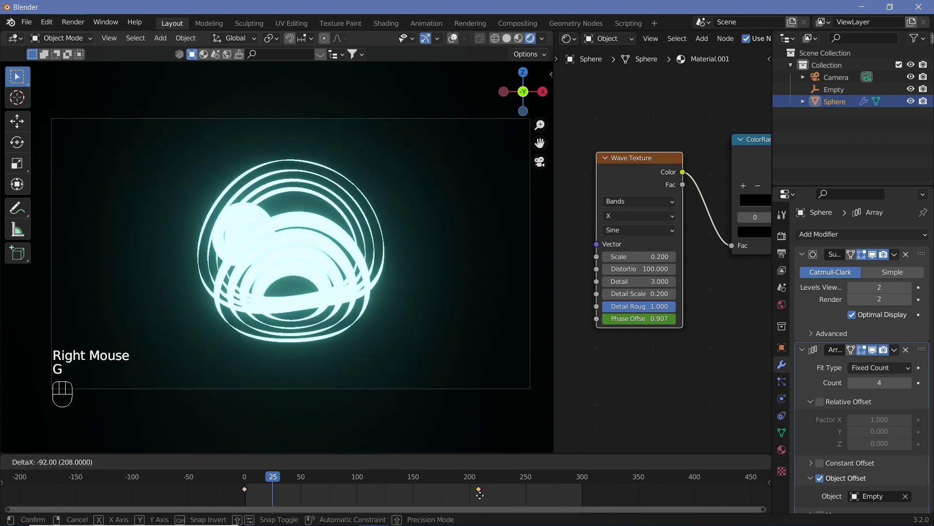
pyautogui.keyDown('shift'); pyautogui.click(481, 492); pyautogui.keyUp('shift')
pyautogui.click(738, 464)
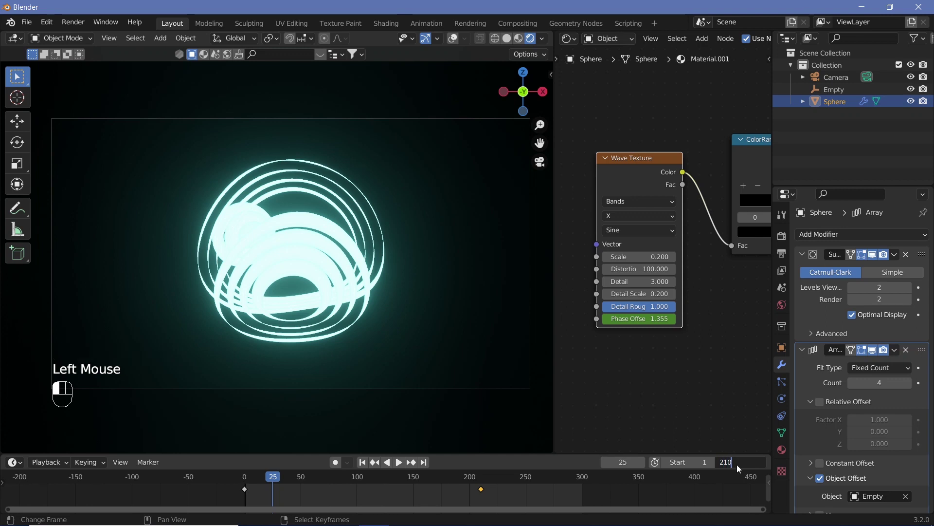
pyautogui.write('210')
pyautogui.press('Return')
pyautogui.hotkey('shift', 'space')
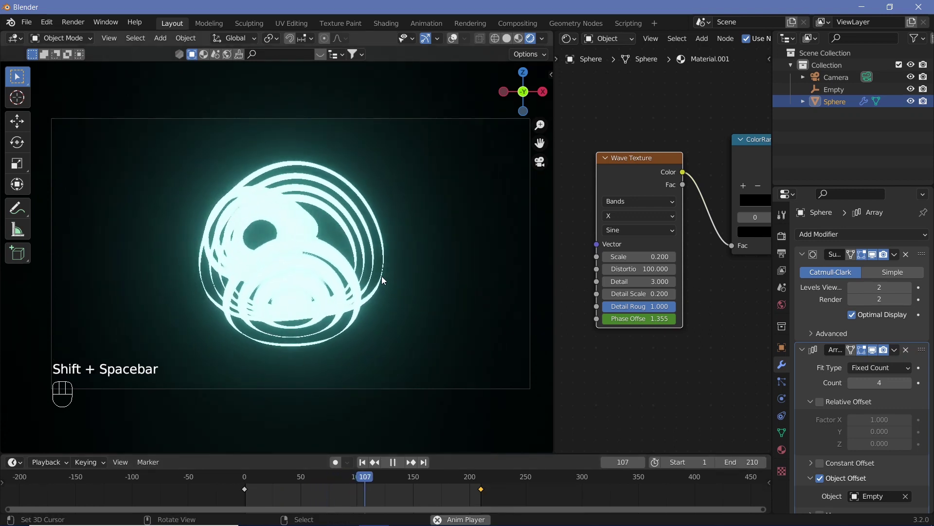